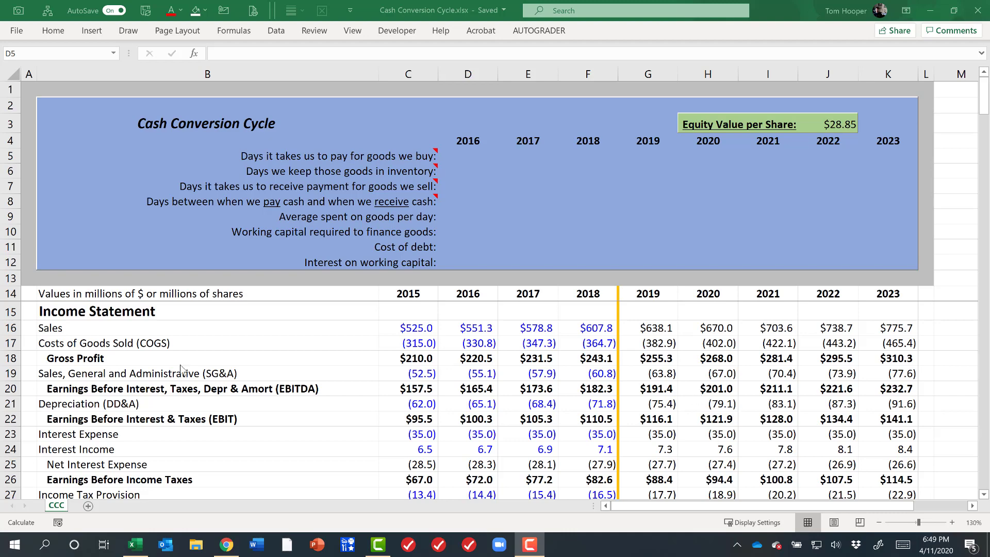
Shade the Sales and Costs of Goods Sold rows (16–17) with a tan fill.
{"action": "key", "text": "alt+Tab"}
{"action": "left_click", "coordinate": [31, 326]}
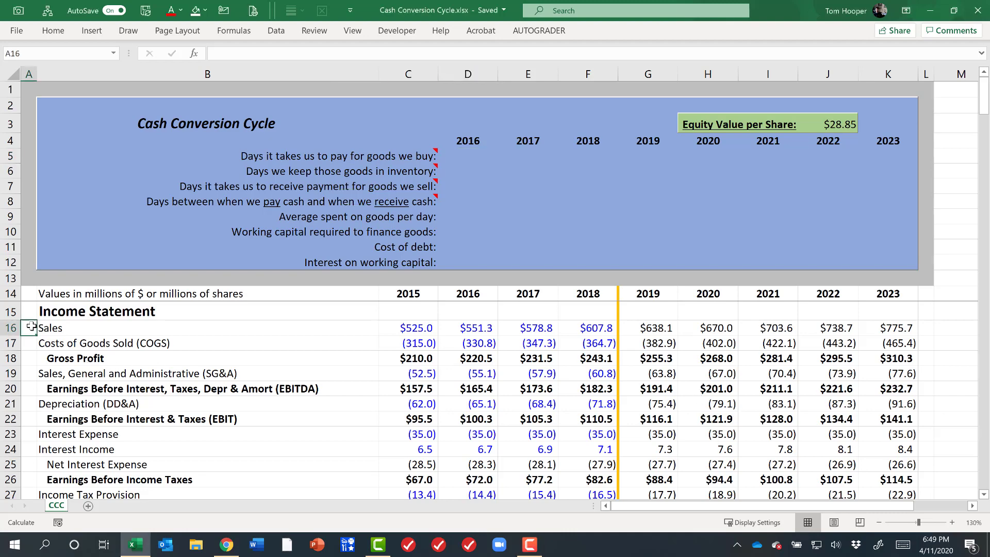
{"action": "key", "text": "shift+Down"}
{"action": "key", "text": "shift+space"}
{"action": "key", "text": "alt+h"}
{"action": "key", "text": "h"}
{"action": "key", "text": "Right"}
{"action": "key", "text": "Right"}
{"action": "key", "text": "Right"}
{"action": "key", "text": "Right"}
{"action": "key", "text": "Down"}
{"action": "key", "text": "Down"}
{"action": "key", "text": "Down"}
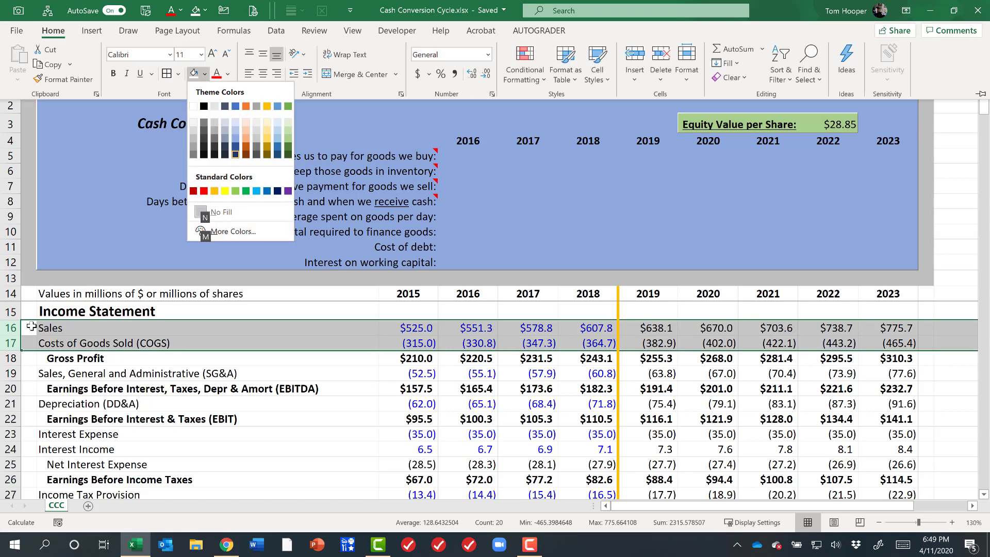
{"action": "key", "text": "Return"}
Hide rows 54–60 between the Inventory and Accounts Payable lines.
{"action": "scroll", "coordinate": [702, 419], "scroll_direction": "down", "scroll_amount": 3}
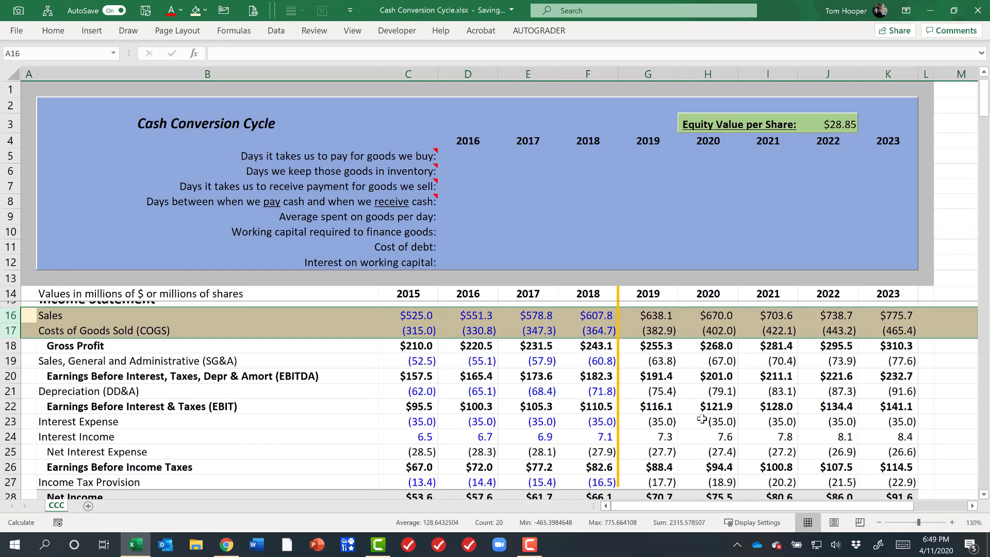
{"action": "scroll", "coordinate": [702, 419], "scroll_direction": "down", "scroll_amount": 8}
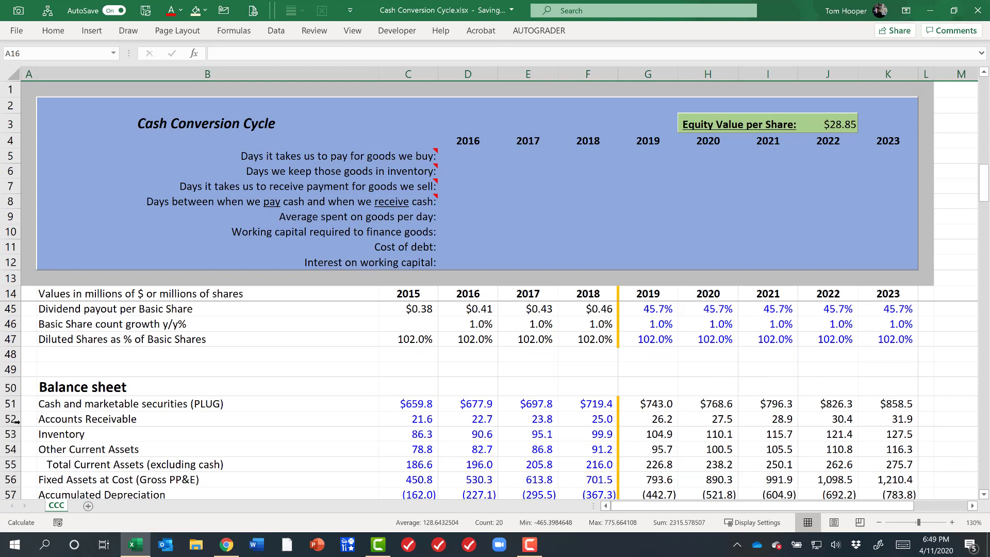
{"action": "left_click", "coordinate": [11, 420]}
{"action": "left_click", "coordinate": [11, 435], "text": "shift"}
{"action": "scroll", "coordinate": [23, 466], "scroll_direction": "down", "scroll_amount": 2}
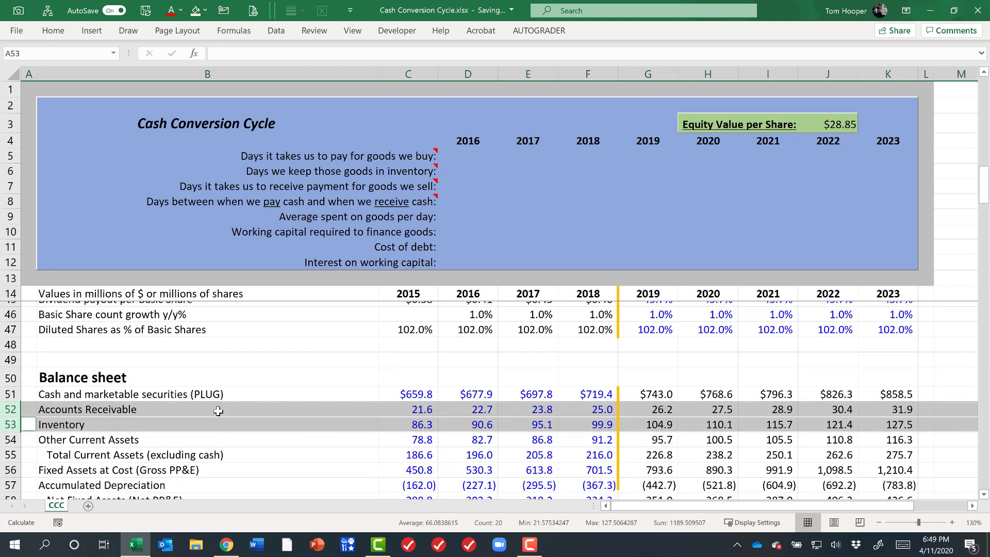
{"action": "left_click", "coordinate": [11, 460], "text": "ctrl"}
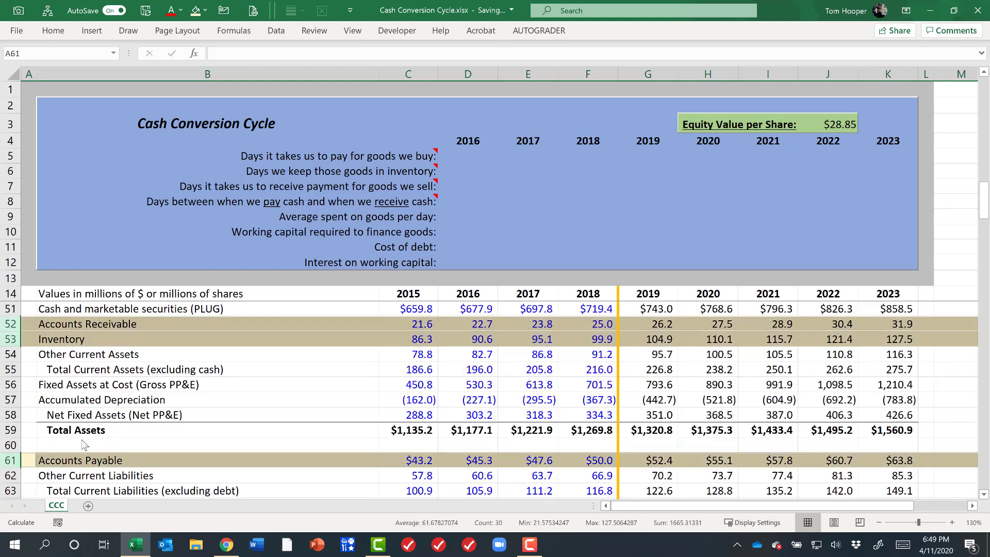
{"action": "left_click", "coordinate": [67, 368]}
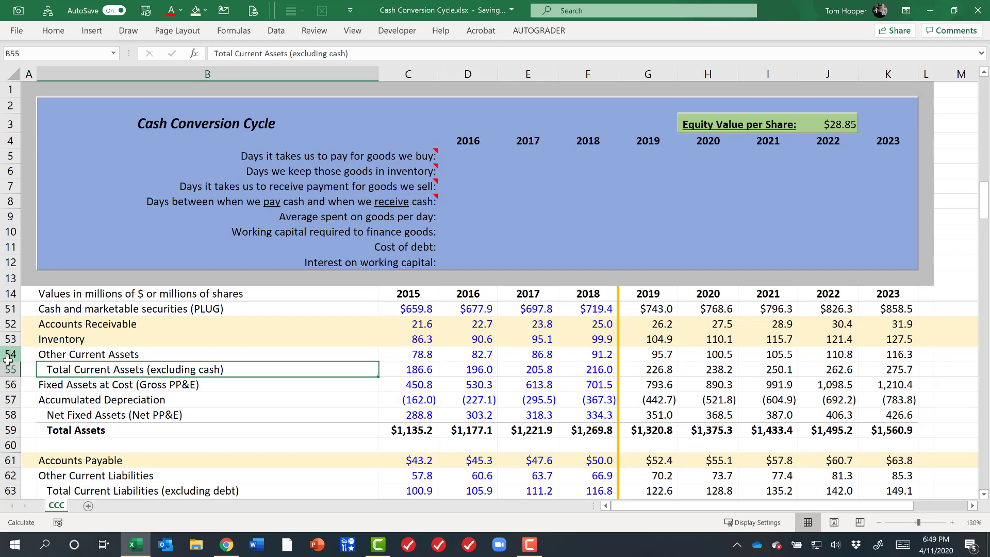
{"action": "left_click_drag", "start_coordinate": [7, 356], "coordinate": [6, 447]}
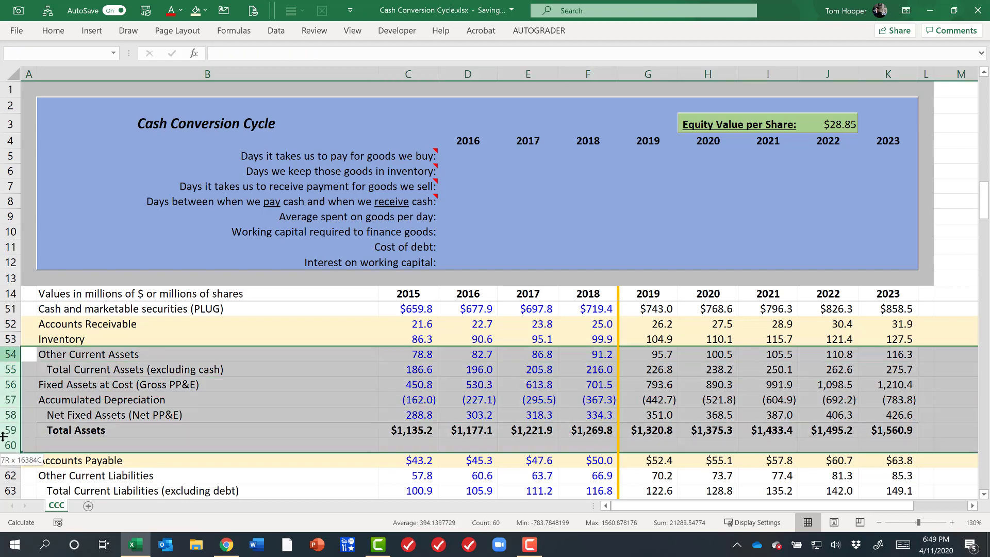
{"action": "right_click", "coordinate": [9, 384]}
{"action": "left_click", "coordinate": [31, 371]}
Hide the remaining unneeded rows between the income statement and balance-sheet lines.
{"action": "scroll", "coordinate": [10, 412], "scroll_direction": "up", "scroll_amount": 3}
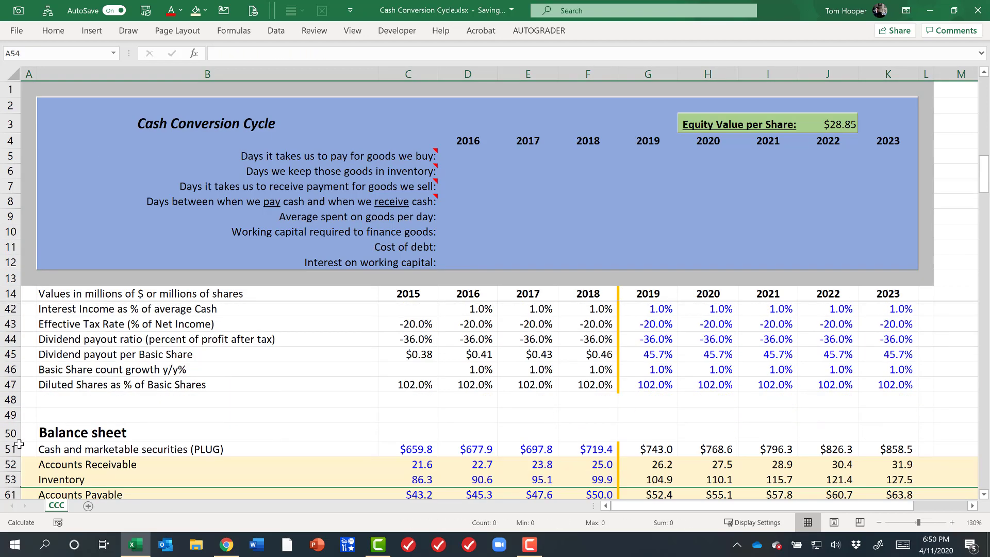
{"action": "left_click", "coordinate": [9, 448]}
{"action": "scroll", "coordinate": [8, 449], "scroll_direction": "up", "scroll_amount": 5}
{"action": "left_click_drag", "start_coordinate": [8, 490], "coordinate": [8, 358]}
{"action": "right_click", "coordinate": [8, 359]}
{"action": "left_click", "coordinate": [36, 333]}
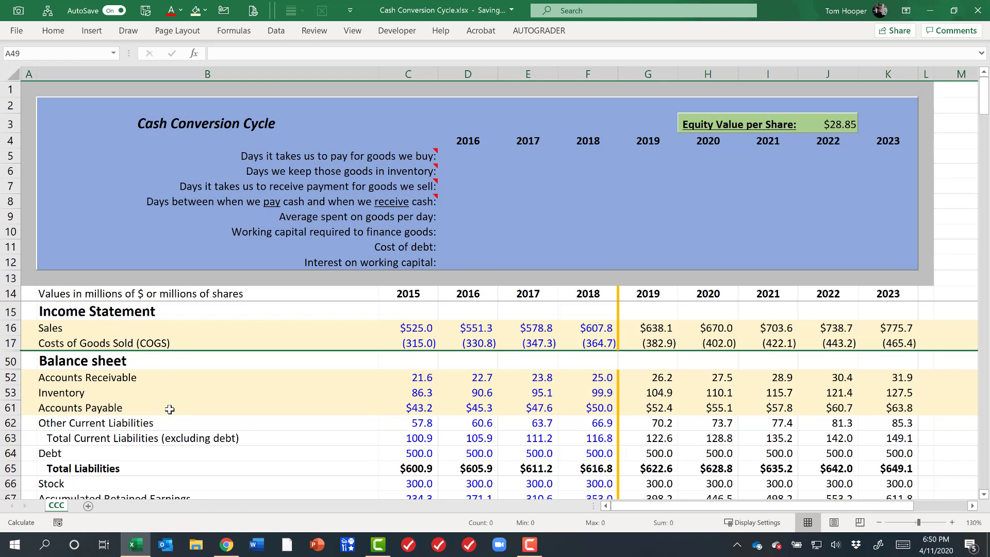
{"action": "left_click", "coordinate": [475, 158]}
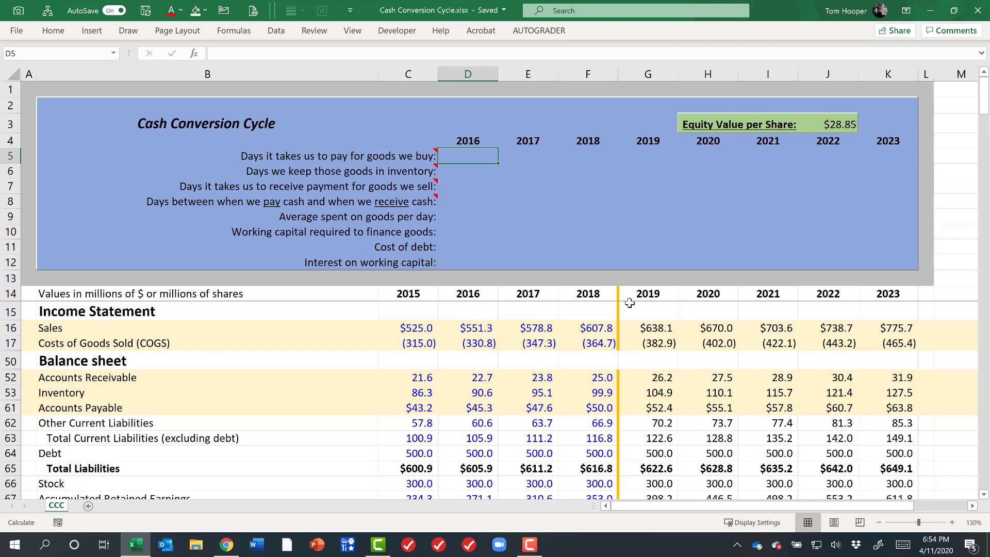
Enter a D5 formula dividing 2016 Accounts Payable by negative COGS, adding one decimal.
{"action": "type", "text": "="}
{"action": "key", "text": "Down"}
{"action": "key", "text": "Down"}
{"action": "key", "text": "Down"}
{"action": "key", "text": "Down"}
{"action": "key", "text": "Down"}
{"action": "key", "text": "Down"}
{"action": "key", "text": "Down"}
{"action": "key", "text": "Down"}
{"action": "key", "text": "Down"}
{"action": "key", "text": "Down"}
{"action": "key", "text": "Down"}
{"action": "key", "text": "Down"}
{"action": "key", "text": "Down"}
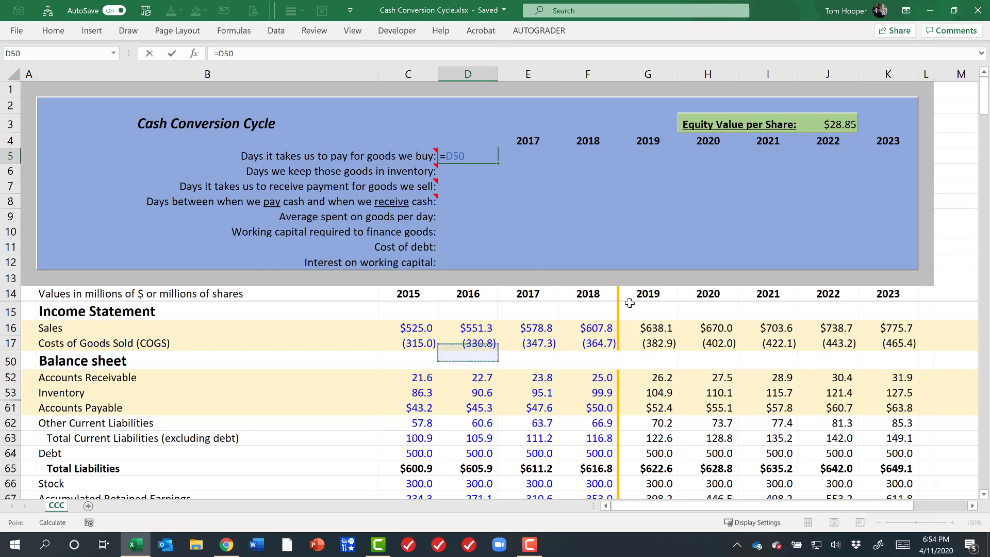
{"action": "key", "text": "Down"}
{"action": "key", "text": "Down"}
{"action": "key", "text": "Down"}
{"action": "type", "text": "/"}
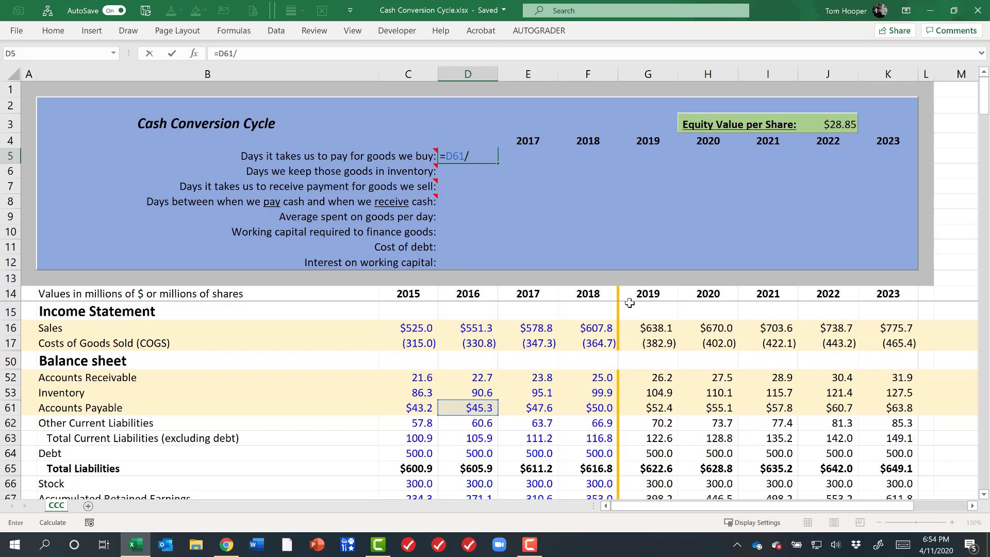
{"action": "type", "text": "-"}
{"action": "key", "text": "Down"}
{"action": "key", "text": "Down"}
{"action": "key", "text": "Down"}
{"action": "key", "text": "Down"}
{"action": "key", "text": "Down"}
{"action": "key", "text": "Down"}
{"action": "key", "text": "Down"}
{"action": "key", "text": "Down"}
{"action": "key", "text": "Down"}
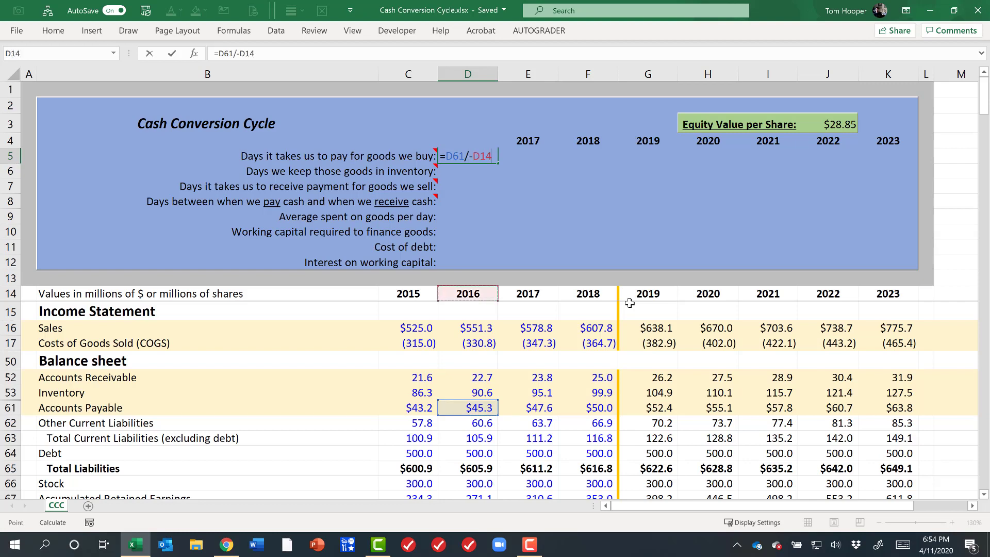
{"action": "key", "text": "Down"}
{"action": "key", "text": "Down"}
{"action": "key", "text": "Down"}
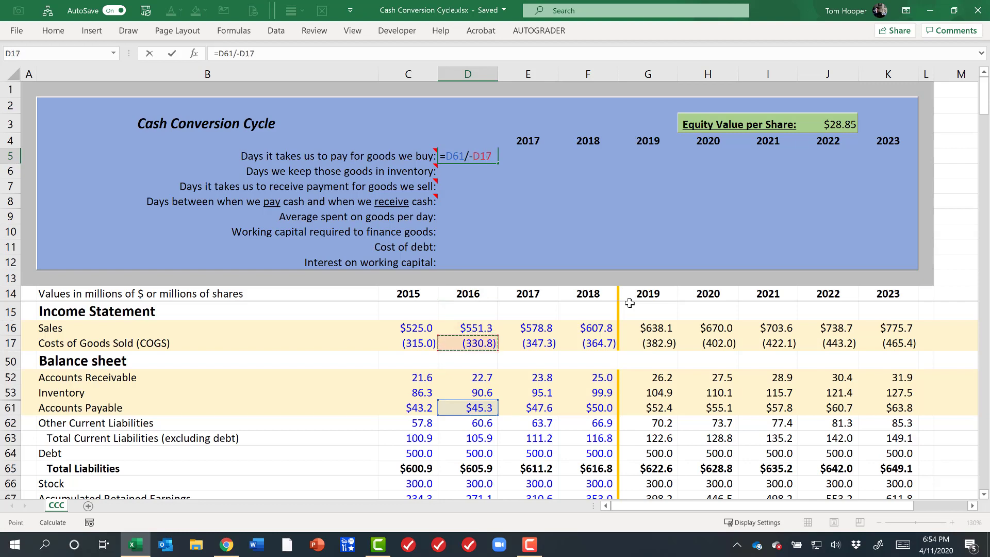
{"action": "key", "text": "Return"}
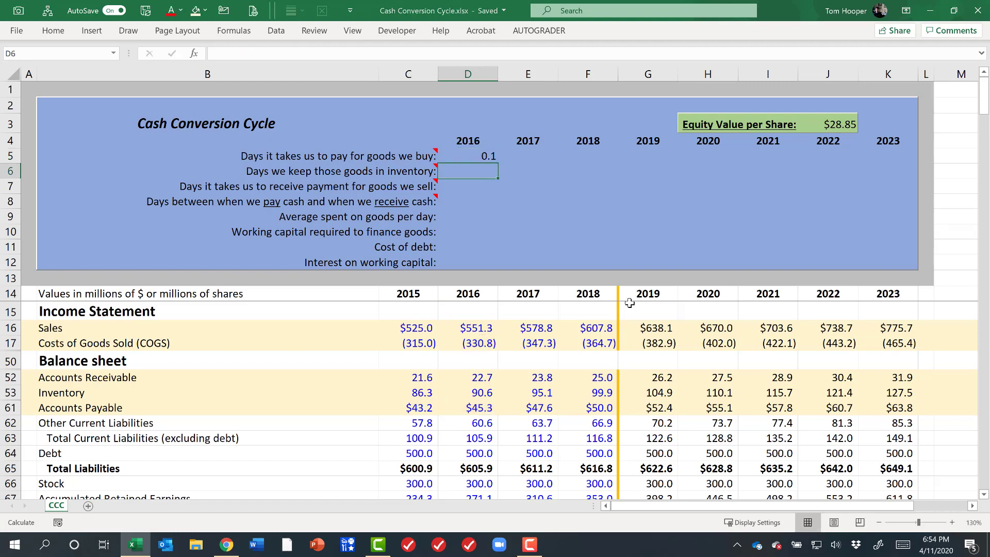
{"action": "key", "text": "Up"}
{"action": "key", "text": "alt"}
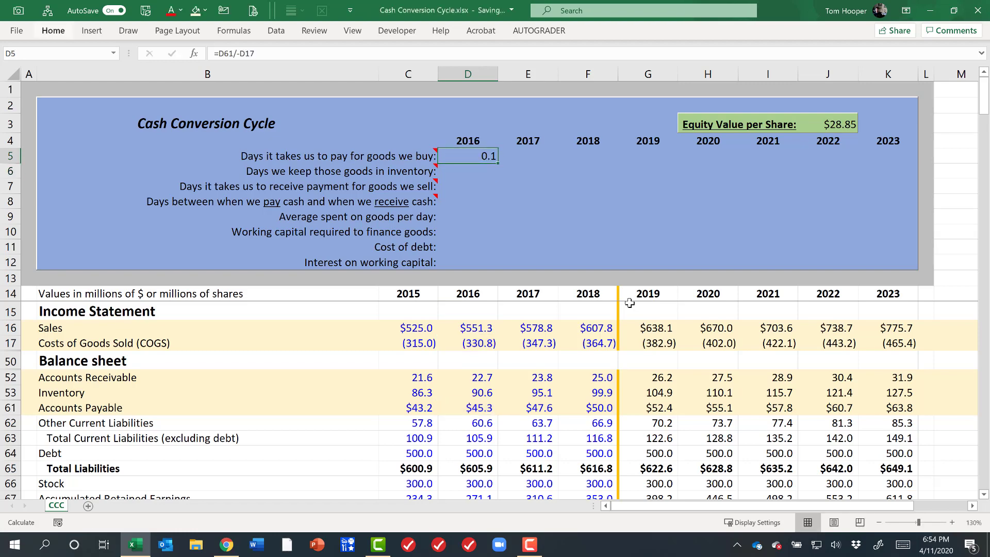
{"action": "key", "text": "h"}
{"action": "key", "text": "0"}
Correct D5 to =D61/(-D17/365) so 2016 days to pay shows 50.00.
{"action": "key", "text": "F2"}
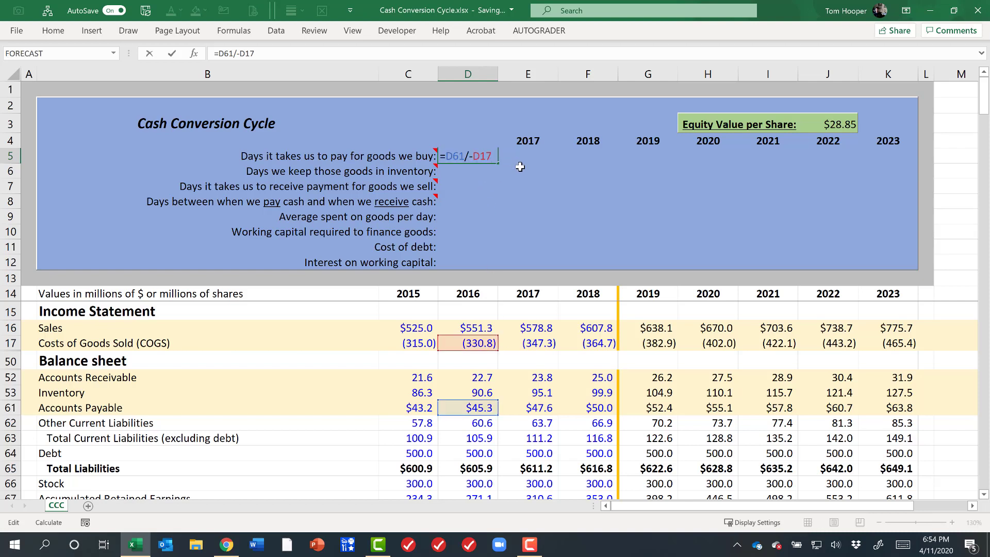
{"action": "key", "text": "Left"}
{"action": "key", "text": "Left"}
{"action": "key", "text": "Left"}
{"action": "key", "text": "Left"}
{"action": "type", "text": "*"}
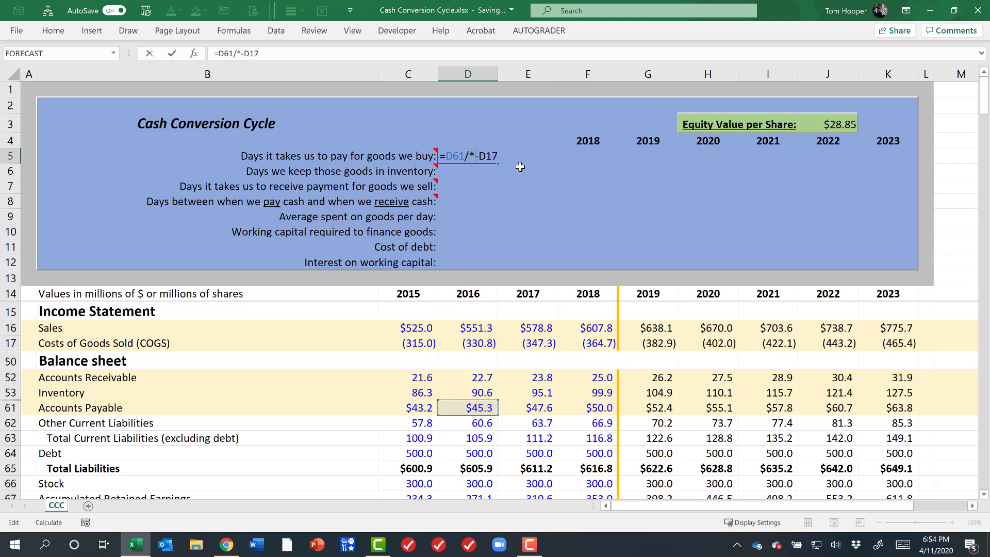
{"action": "key", "text": "BackSpace"}
{"action": "type", "text": "("}
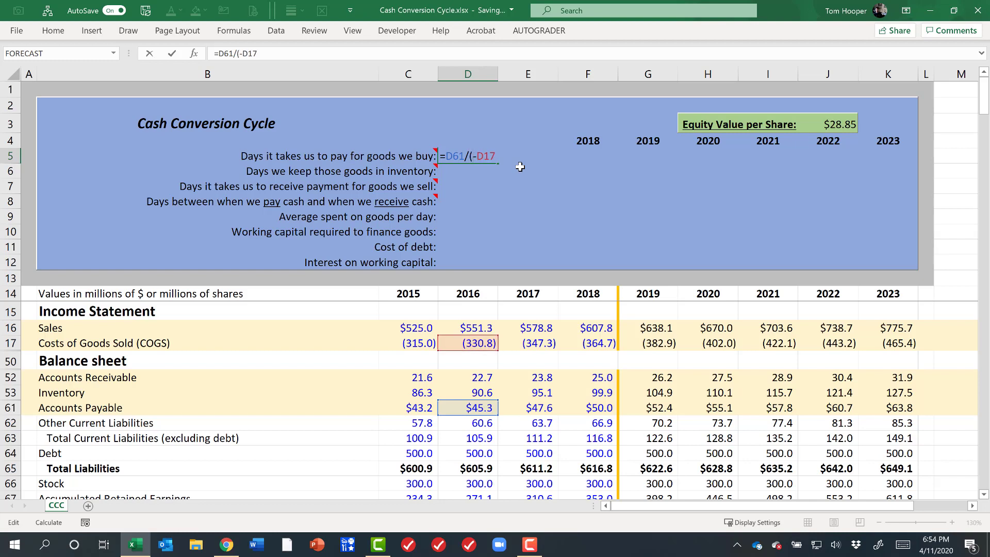
{"action": "key", "text": "End"}
{"action": "type", "text": "/365)"}
{"action": "key", "text": "Return"}
{"action": "key", "text": "Up"}
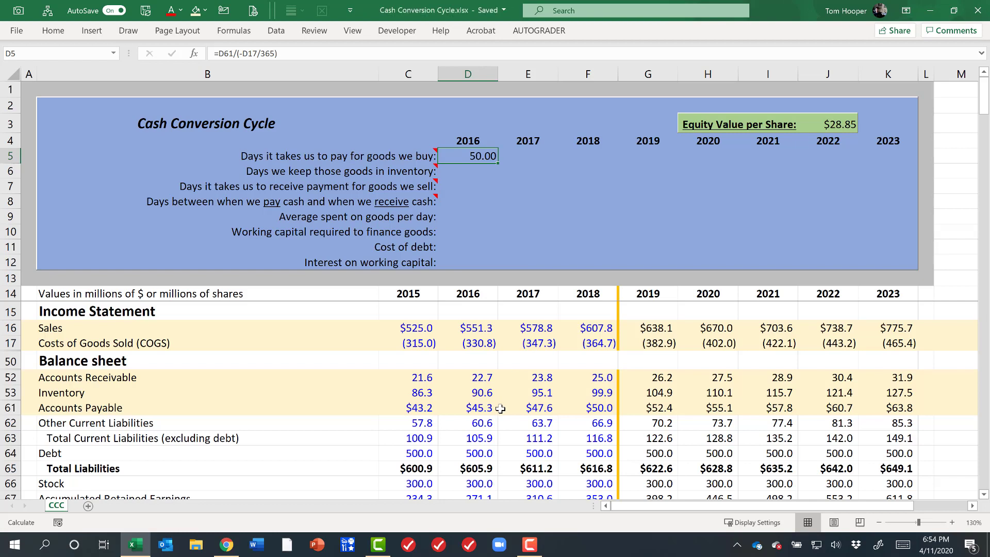
Enter =D53/(-D17/365) in D6 so 2016 inventory days show 100.0.
{"action": "key", "text": "Down"}
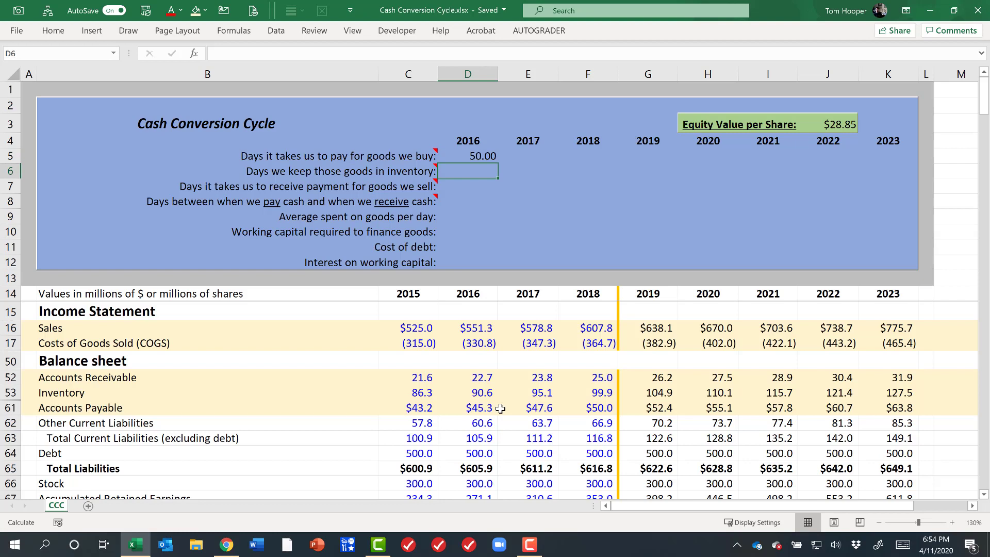
{"action": "type", "text": "="}
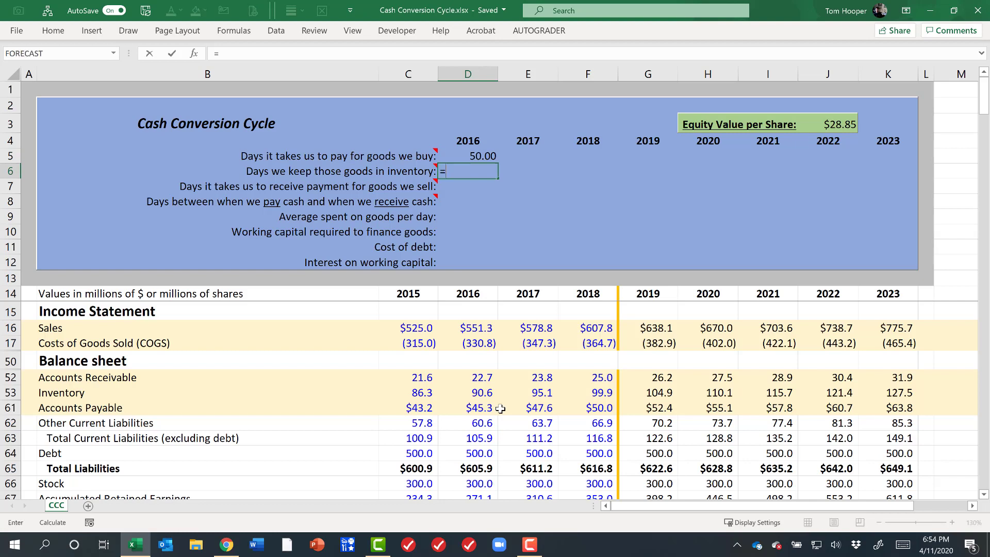
{"action": "left_click", "coordinate": [480, 394]}
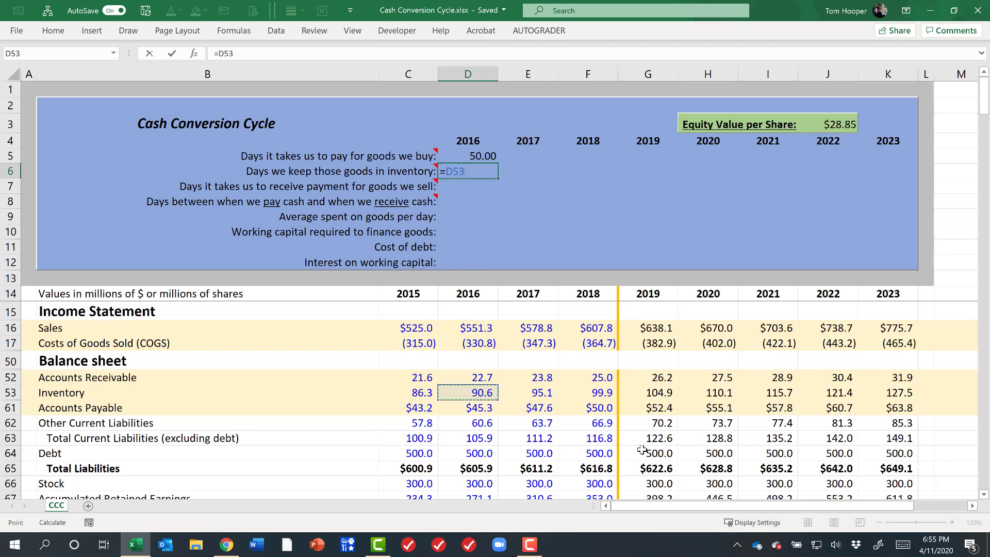
{"action": "type", "text": "/"}
{"action": "key", "text": "Down"}
{"action": "key", "text": "Down"}
{"action": "key", "text": "Down"}
{"action": "key", "text": "Down"}
{"action": "key", "text": "Down"}
{"action": "key", "text": "Down"}
{"action": "key", "text": "Down"}
{"action": "key", "text": "Down"}
{"action": "key", "text": "Down"}
{"action": "key", "text": "Down"}
{"action": "key", "text": "Down"}
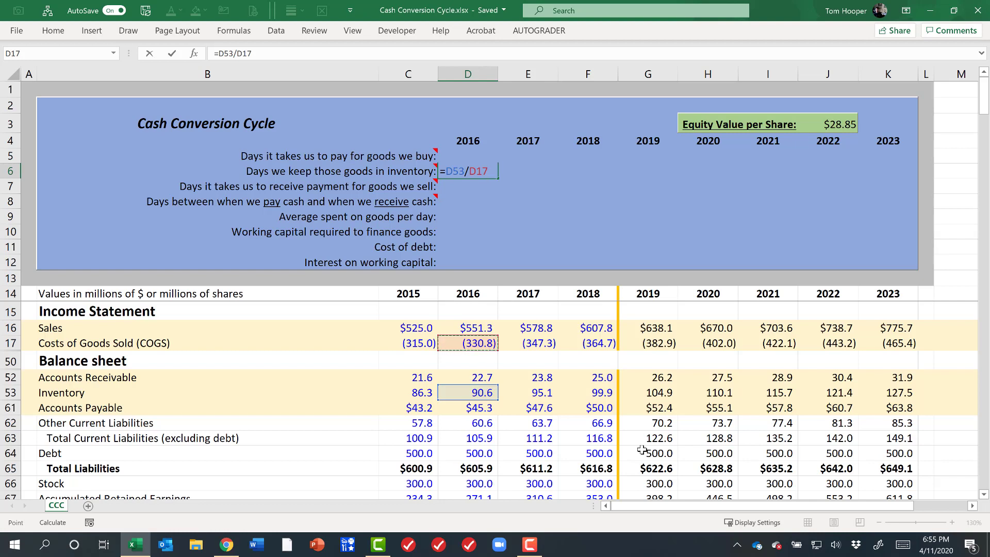
{"action": "type", "text": "/365)"}
{"action": "key", "text": "F2"}
{"action": "type", "text": "(-"}
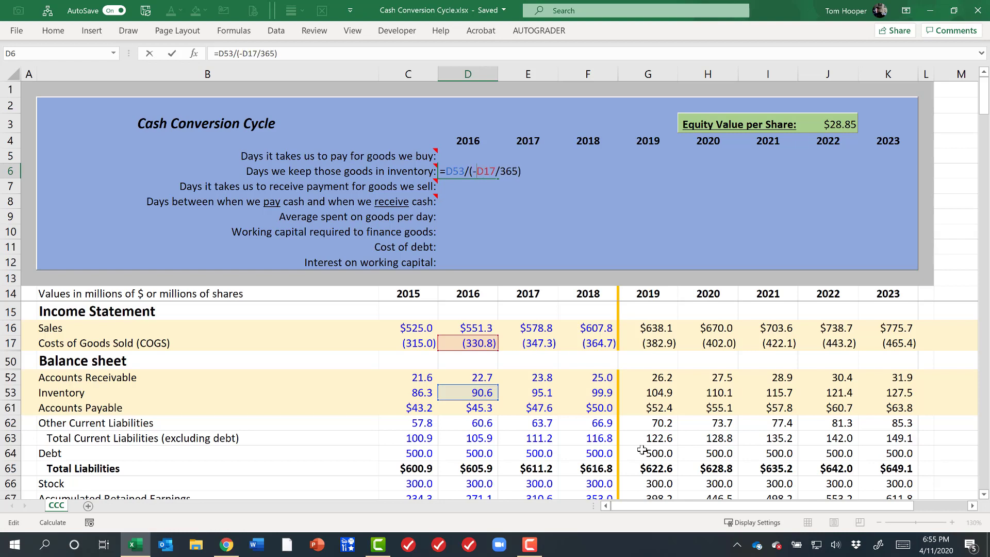
{"action": "key", "text": "Return"}
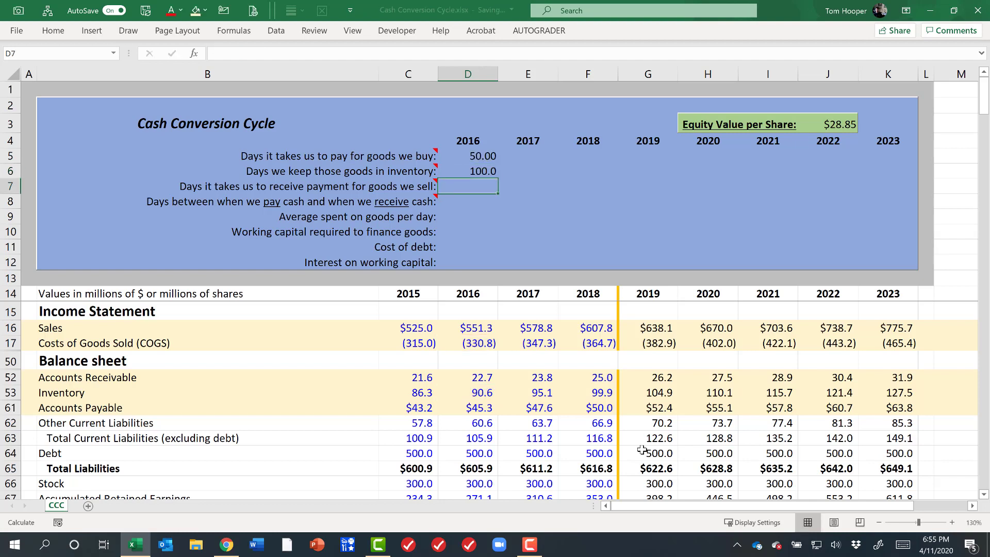
{"action": "key", "text": "Up"}
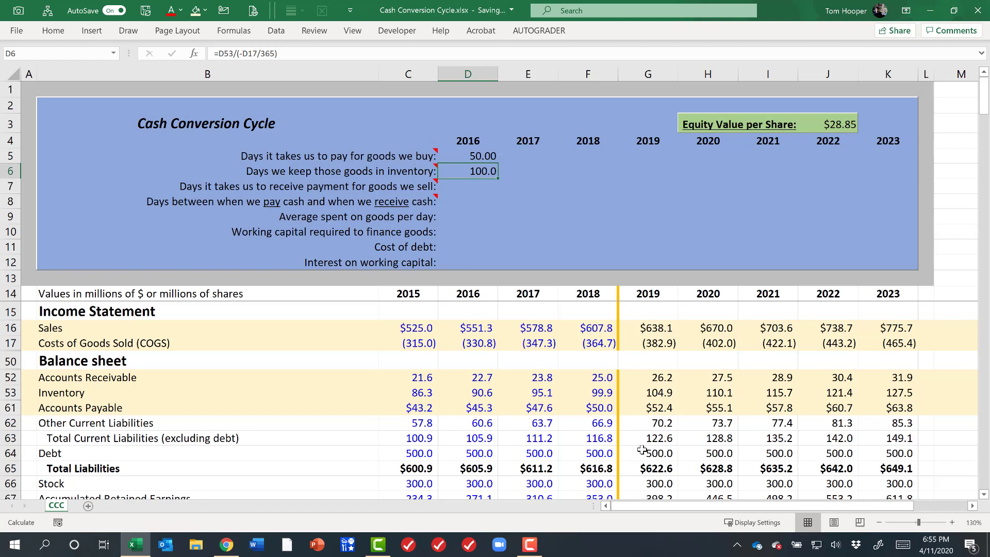
{"action": "key", "text": "Down"}
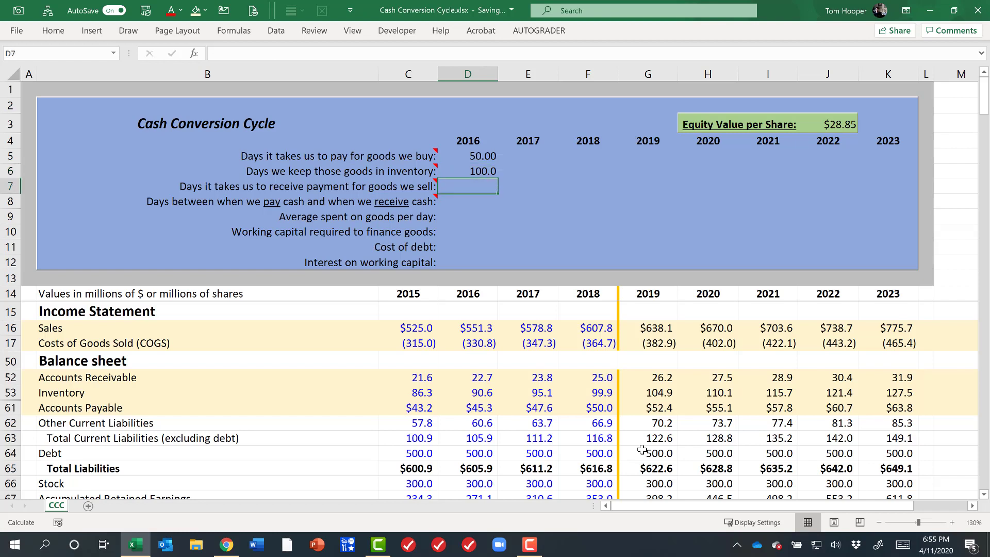
Enter =D52/(D16/365) in D7, giving 15.0 receivable days for 2016.
{"action": "type", "text": "="}
{"action": "key", "text": "Down"}
{"action": "key", "text": "Down"}
{"action": "key", "text": "Down"}
{"action": "key", "text": "Down"}
{"action": "key", "text": "Down"}
{"action": "key", "text": "Down"}
{"action": "key", "text": "Down"}
{"action": "key", "text": "Down"}
{"action": "key", "text": "Down"}
{"action": "key", "text": "Down"}
{"action": "key", "text": "Down"}
{"action": "key", "text": "Down"}
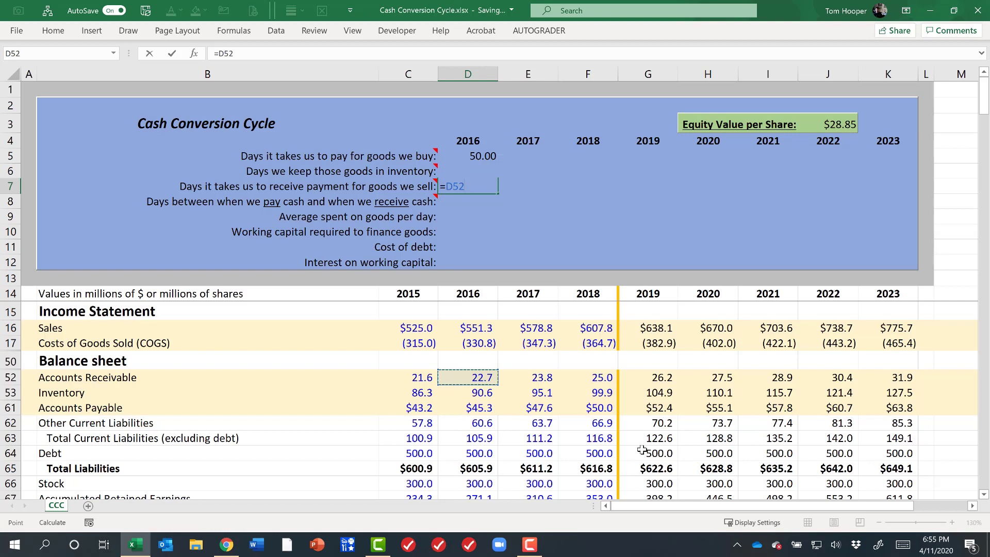
{"action": "type", "text": "/("}
{"action": "key", "text": "Down"}
{"action": "key", "text": "Down"}
{"action": "key", "text": "Down"}
{"action": "key", "text": "Down"}
{"action": "key", "text": "Down"}
{"action": "key", "text": "Down"}
{"action": "key", "text": "Down"}
{"action": "key", "text": "Down"}
{"action": "key", "text": "Down"}
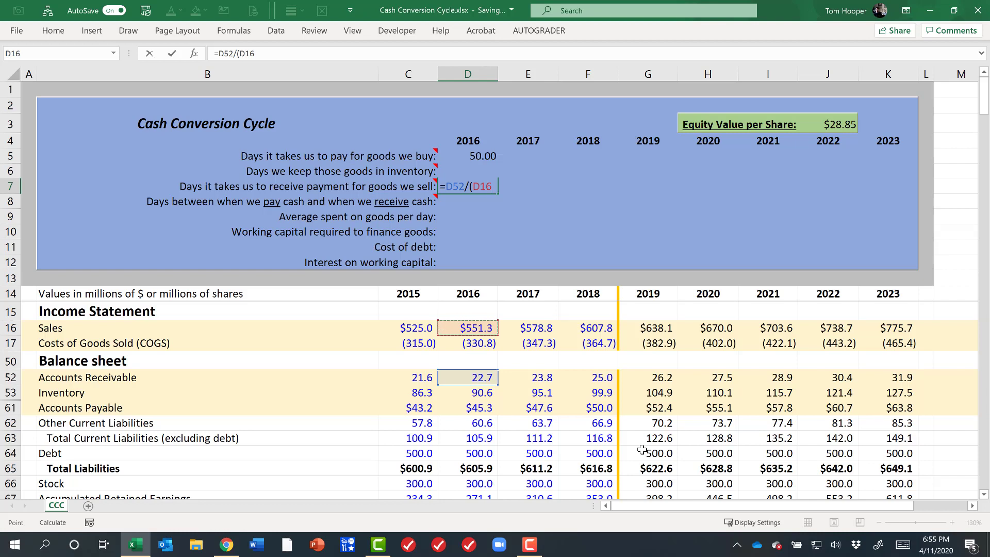
{"action": "type", "text": "/365)"}
{"action": "key", "text": "ctrl+Return"}
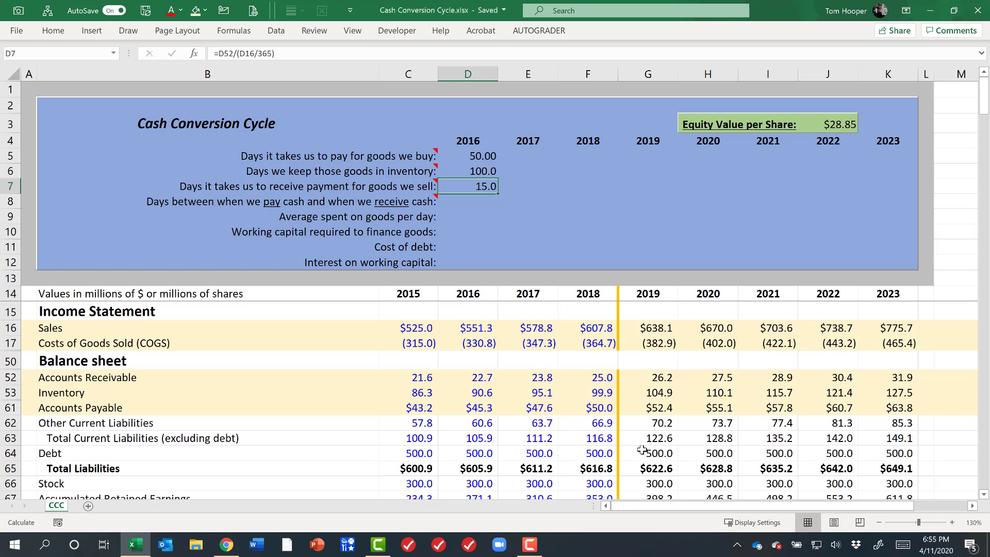
{"action": "key", "text": "Down"}
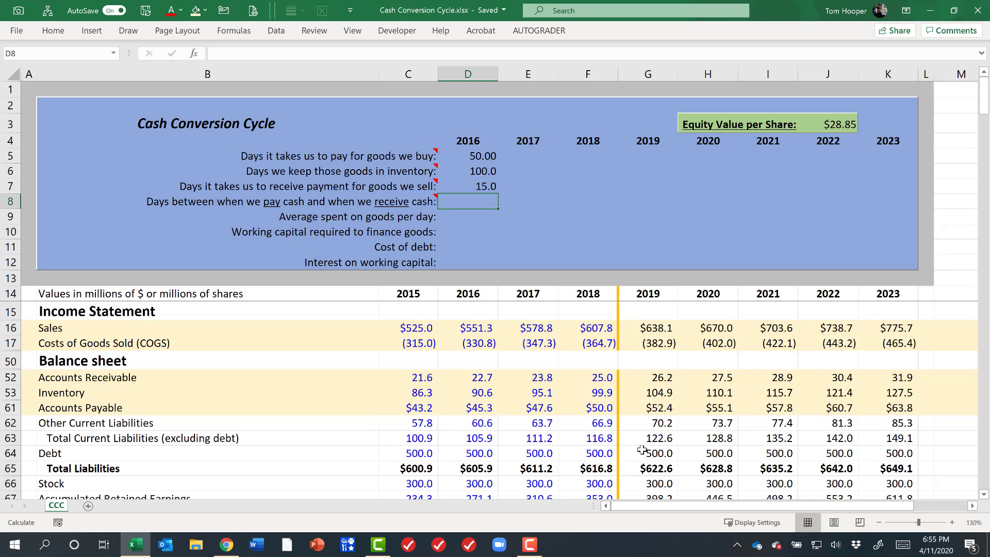
Enter =D6+D7-D5 in D8, giving a 65.0-day 2016 cash cycle.
{"action": "type", "text": "="}
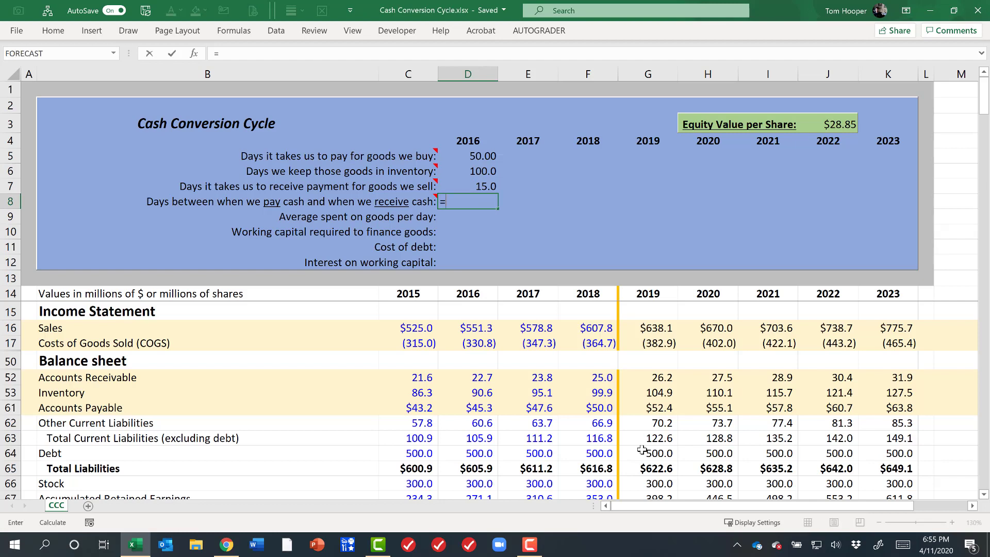
{"action": "key", "text": "Up"}
{"action": "key", "text": "Up"}
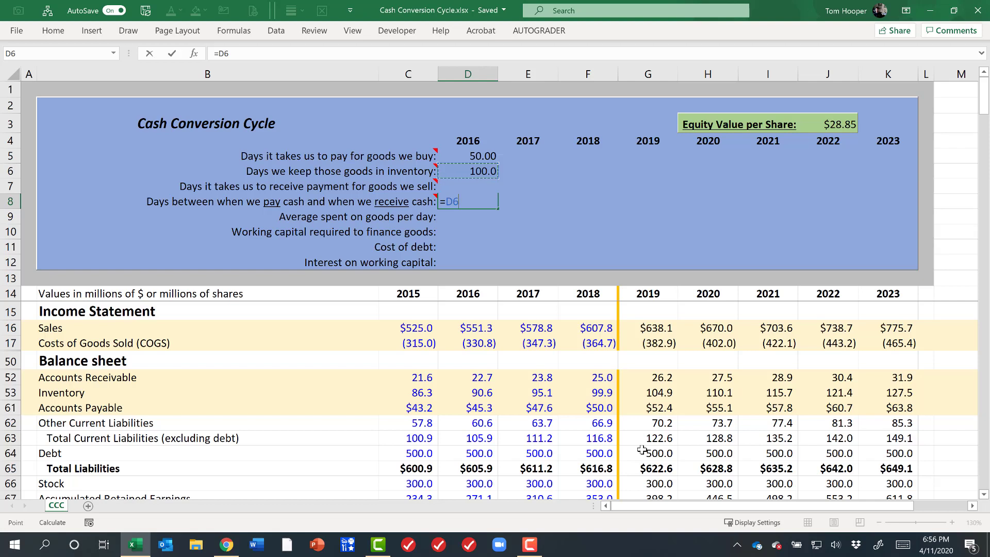
{"action": "type", "text": "+"}
{"action": "key", "text": "Up"}
{"action": "type", "text": "-"}
{"action": "key", "text": "Up"}
{"action": "key", "text": "Up"}
{"action": "key", "text": "Up"}
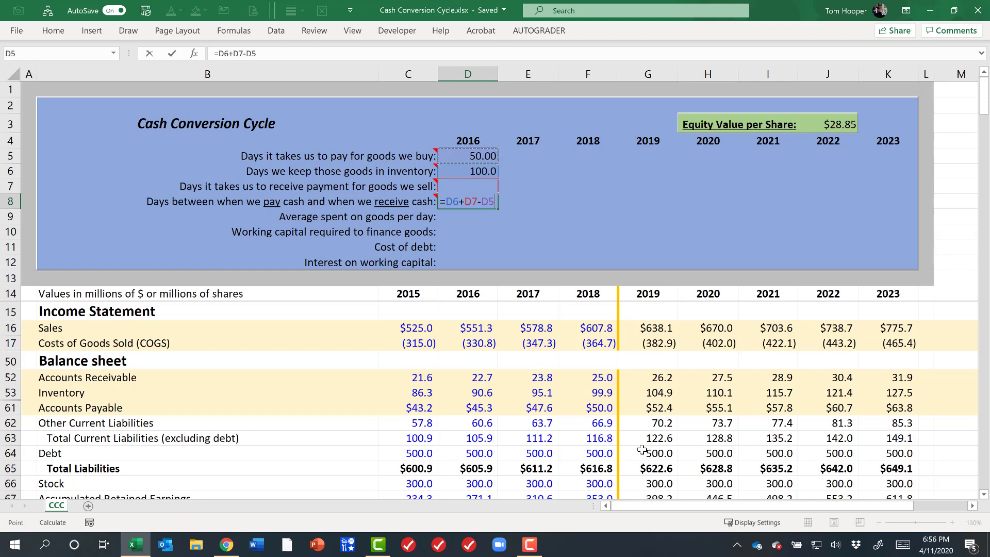
{"action": "key", "text": "ctrl+Return"}
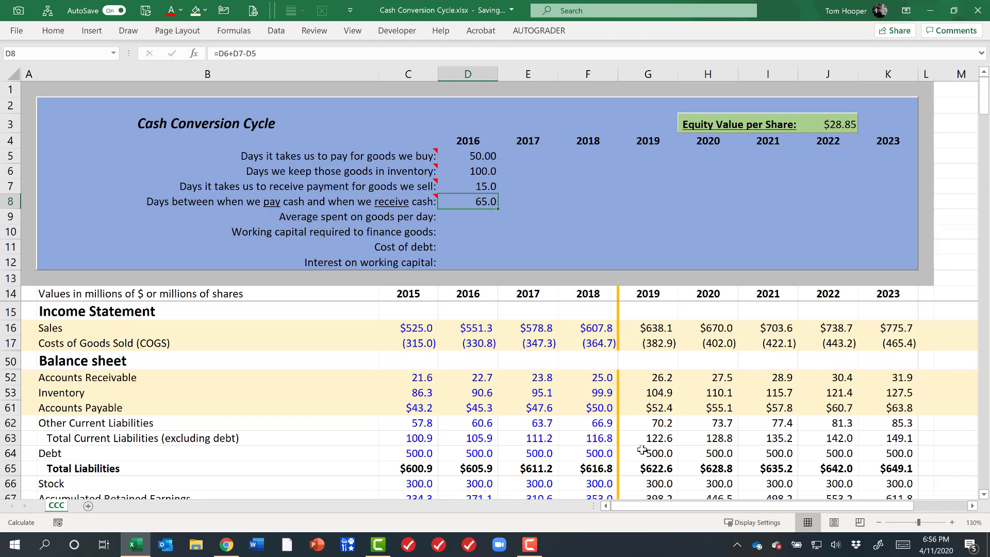
{"action": "key", "text": "Up"}
{"action": "key", "text": "Up"}
{"action": "key", "text": "Up"}
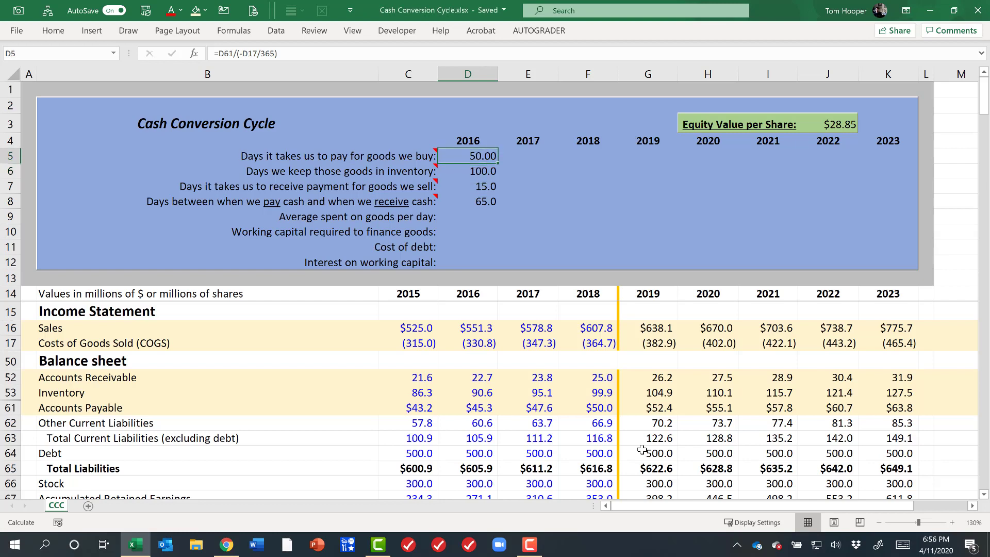
{"action": "key", "text": "Down"}
{"action": "key", "text": "Down"}
{"action": "key", "text": "Down"}
{"action": "key", "text": "Down"}
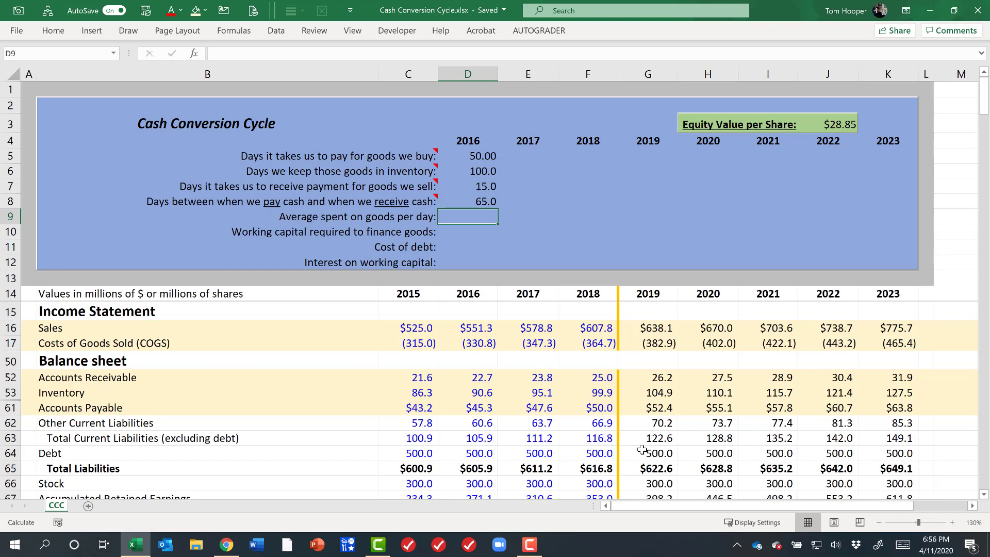
Enter =-D17/365 in D9 for a 2016 average daily spend of $0.9.
{"action": "type", "text": "="}
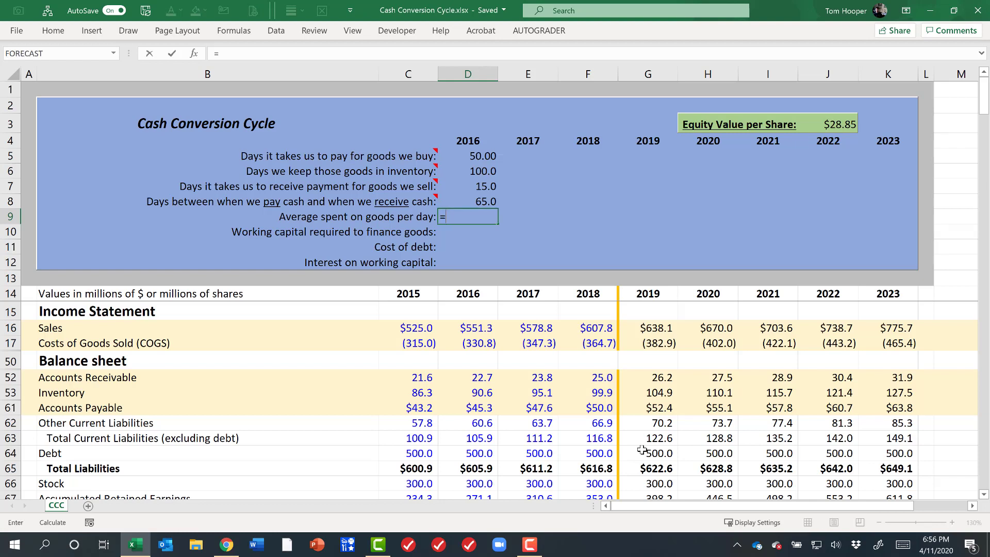
{"action": "type", "text": "-"}
{"action": "key", "text": "Down"}
{"action": "key", "text": "Down"}
{"action": "key", "text": "Down"}
{"action": "key", "text": "Down"}
{"action": "key", "text": "Down"}
{"action": "key", "text": "Down"}
{"action": "key", "text": "Down"}
{"action": "key", "text": "Down"}
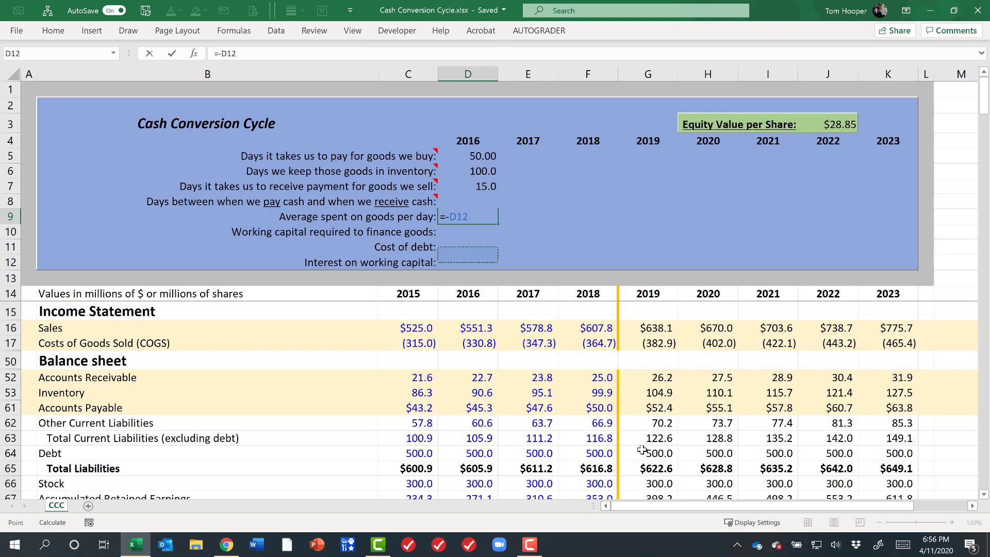
{"action": "type", "text": "/365"}
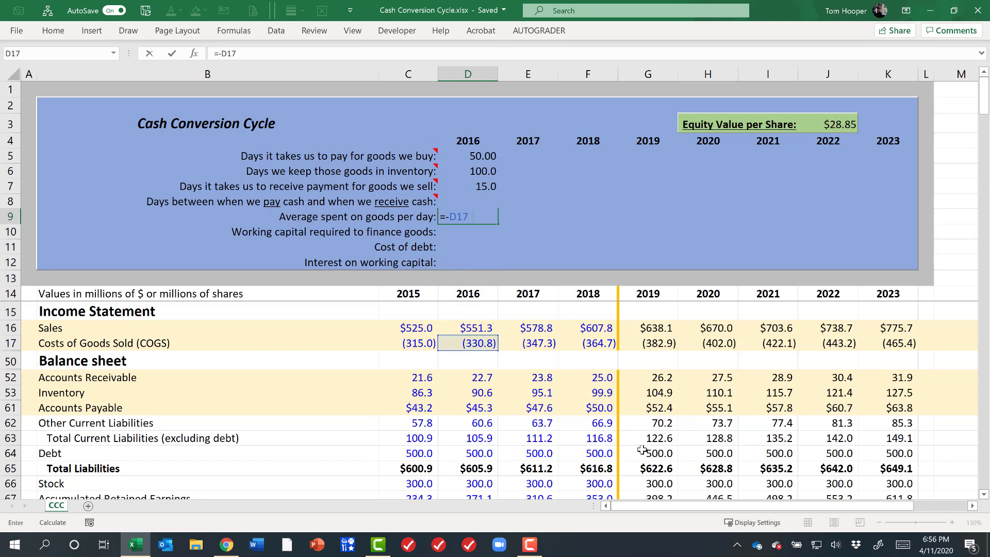
{"action": "key", "text": "ctrl+Return"}
{"action": "key", "text": "Down"}
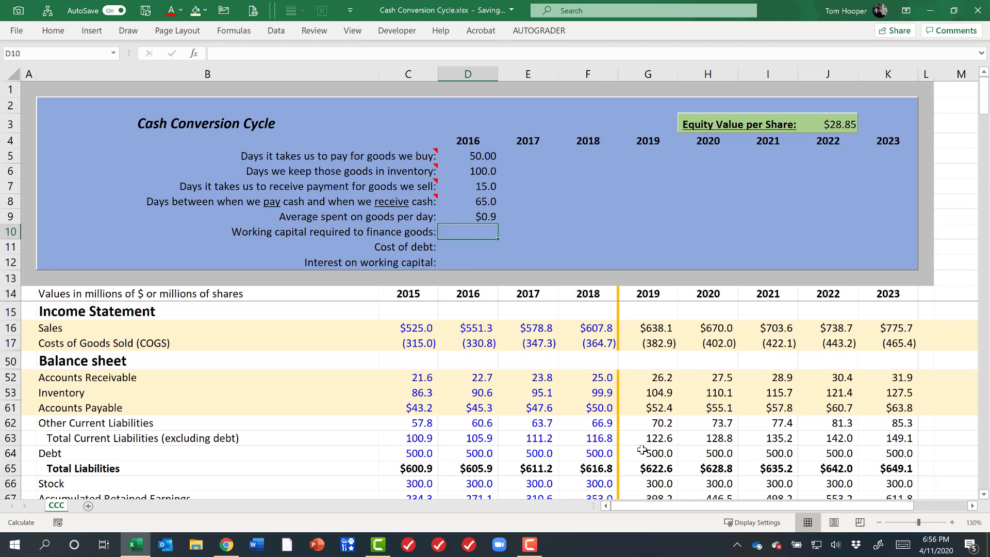
Enter =D8*D9 in D10, giving $58.90 of working capital needed.
{"action": "key", "text": "Up"}
{"action": "key", "text": "Up"}
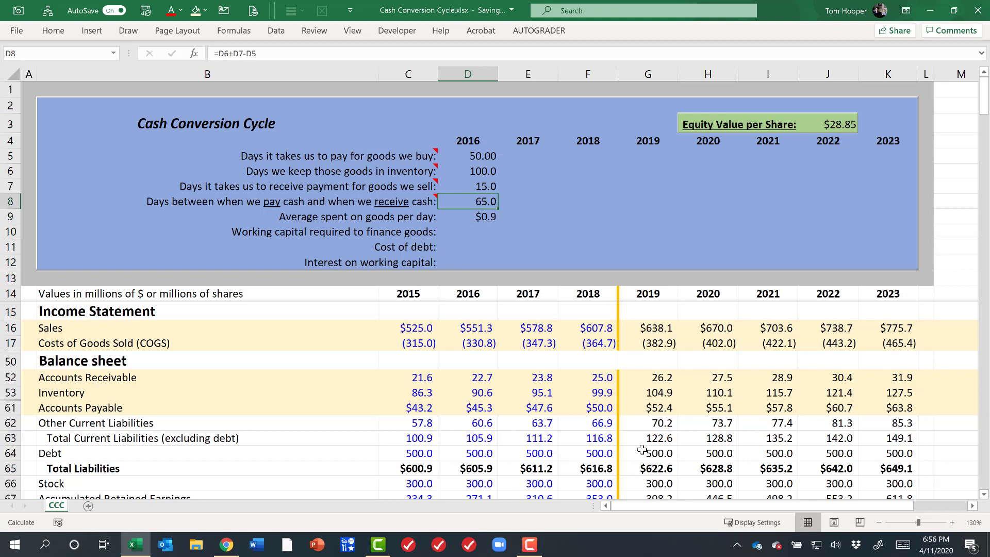
{"action": "key", "text": "Down"}
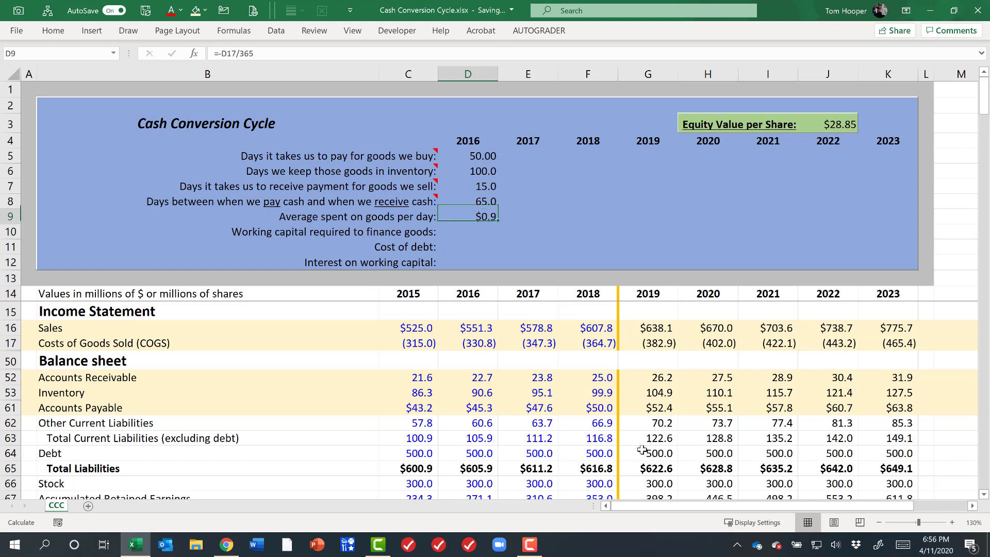
{"action": "key", "text": "Down"}
{"action": "type", "text": "="}
{"action": "key", "text": "Up"}
{"action": "key", "text": "Up"}
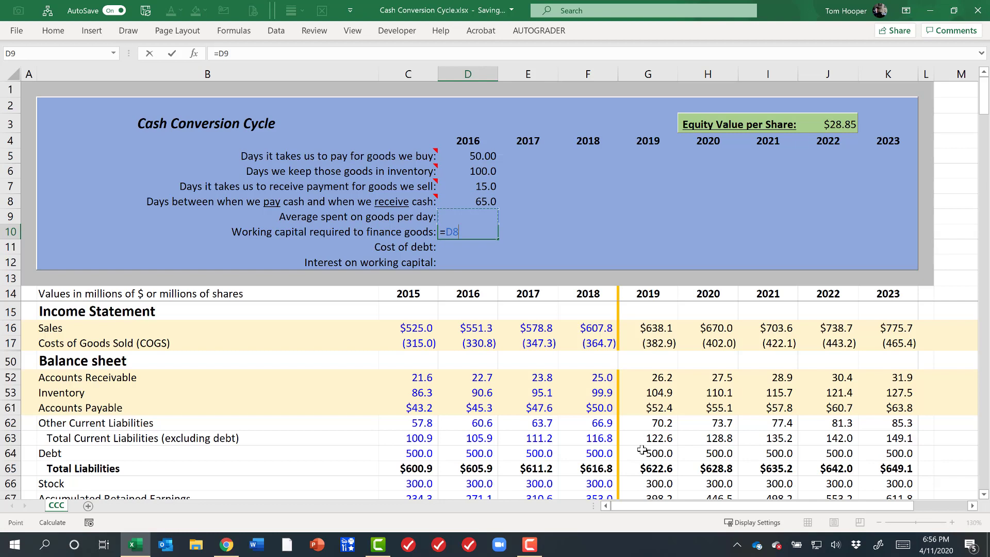
{"action": "type", "text": "*"}
{"action": "key", "text": "Up"}
{"action": "key", "text": "Return"}
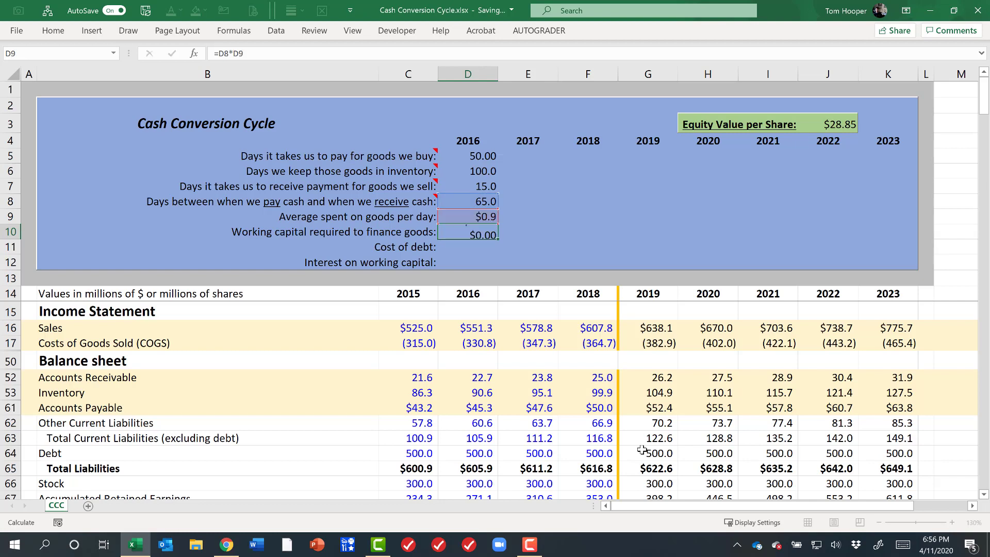
{"action": "key", "text": "Up"}
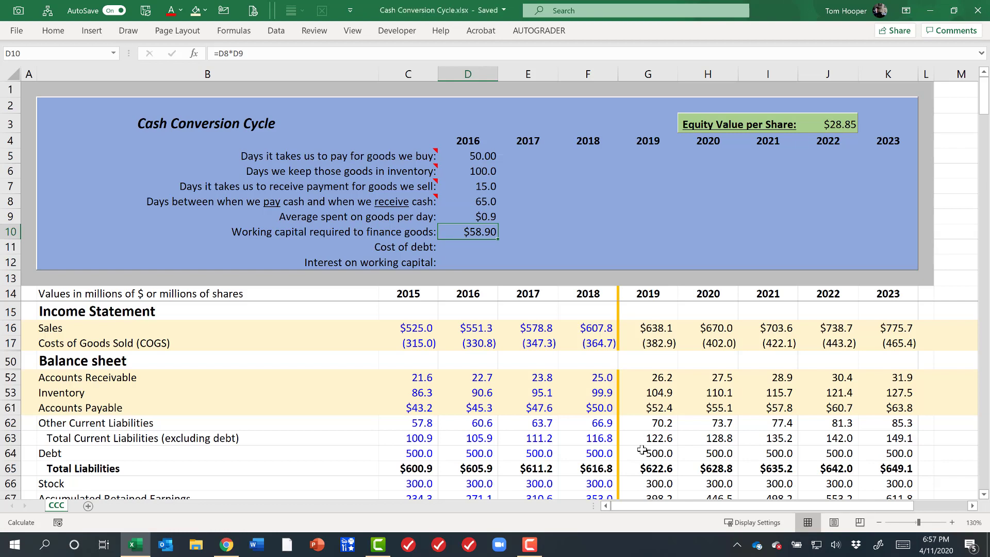
{"action": "key", "text": "Down"}
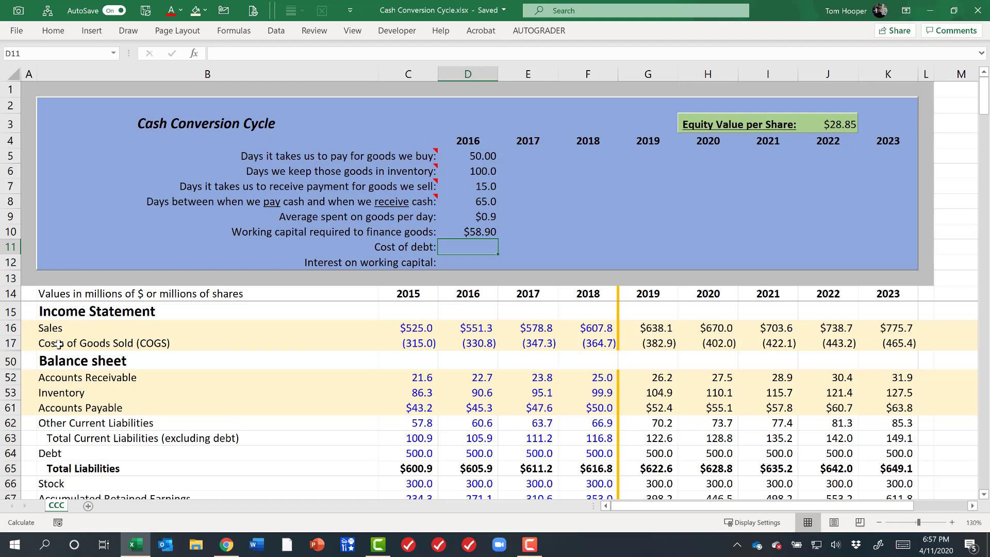
Unhide rows 18–49 and enter =-D41 in D11 for a 7.0% cost of debt.
{"action": "left_click_drag", "start_coordinate": [11, 343], "coordinate": [12, 361]}
{"action": "right_click", "coordinate": [11, 361]}
{"action": "left_click", "coordinate": [47, 348]}
{"action": "left_click", "coordinate": [468, 247]}
{"action": "type", "text": "=-"}
{"action": "scroll", "coordinate": [468, 387], "scroll_direction": "down", "scroll_amount": 5}
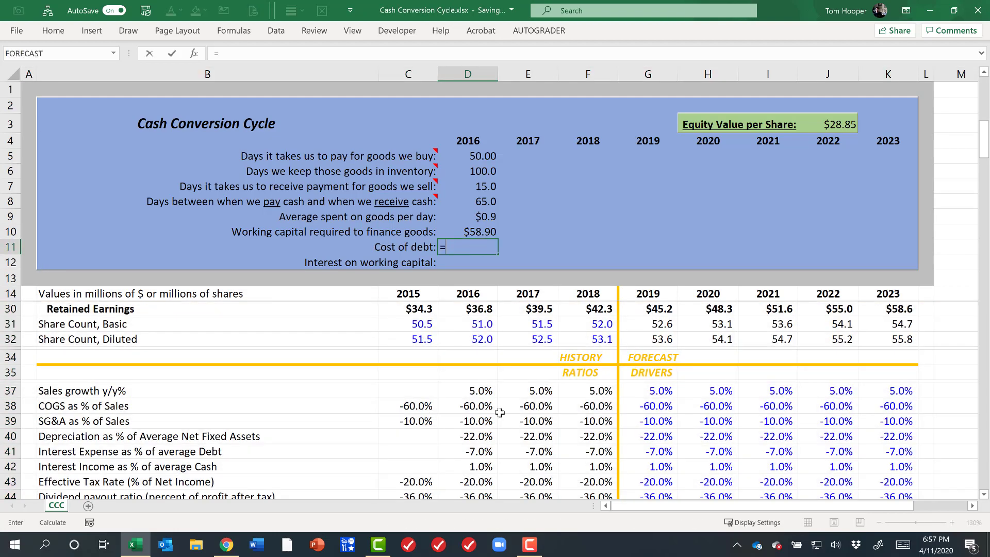
{"action": "left_click", "coordinate": [481, 452]}
{"action": "key", "text": "Return"}
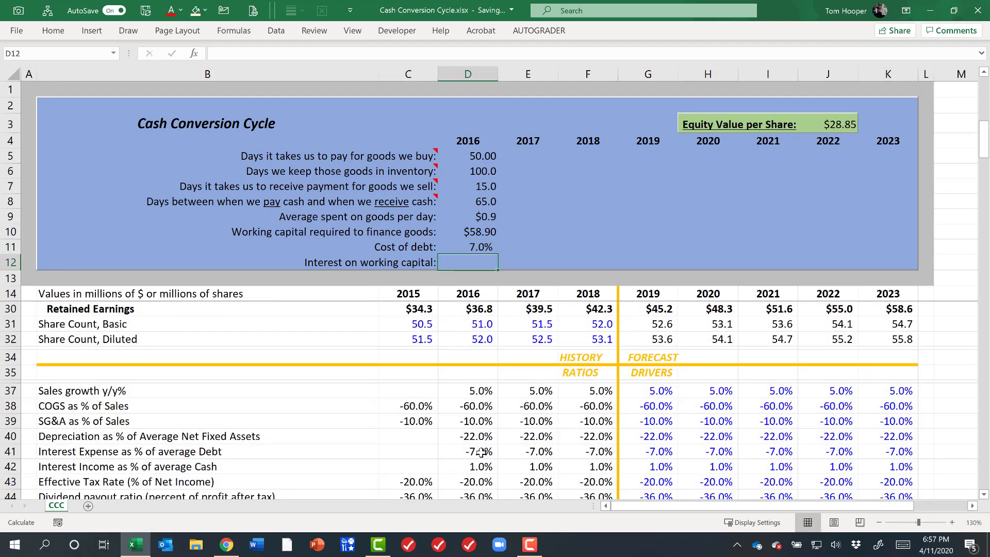
Enter =D10*D11 in D12, showing $4.12 interest on working capital.
{"action": "type", "text": "="}
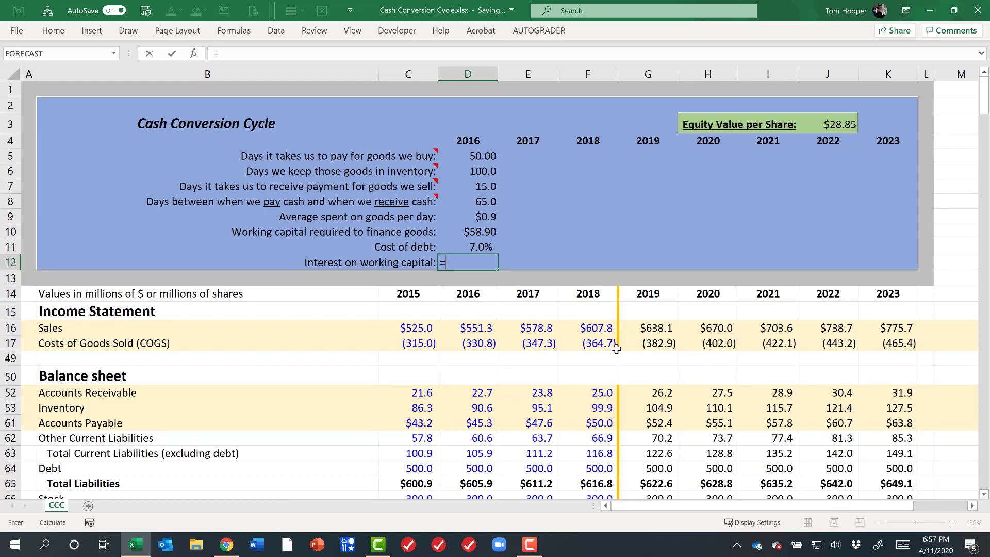
{"action": "key", "text": "Up"}
{"action": "key", "text": "Up"}
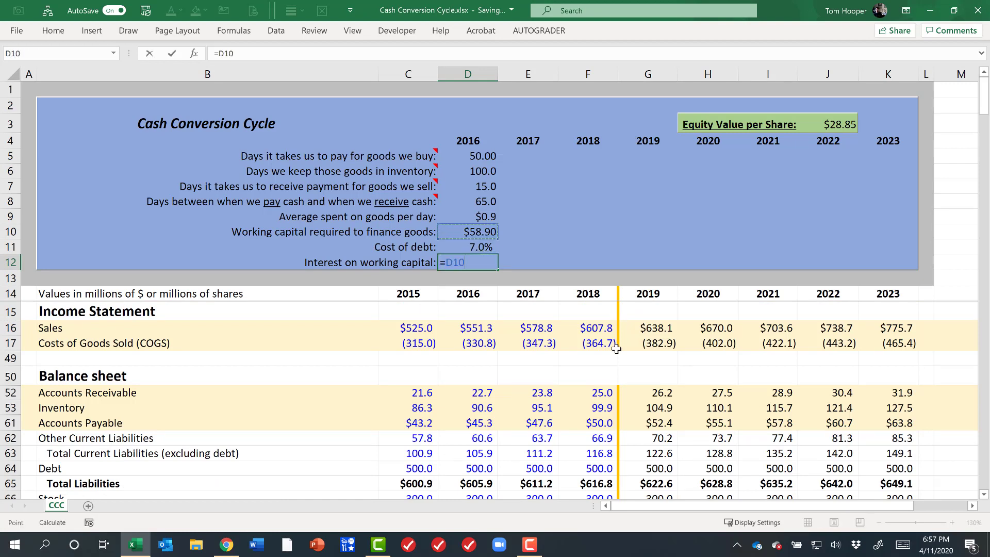
{"action": "type", "text": "*"}
{"action": "key", "text": "Up"}
{"action": "key", "text": "ctrl+Return"}
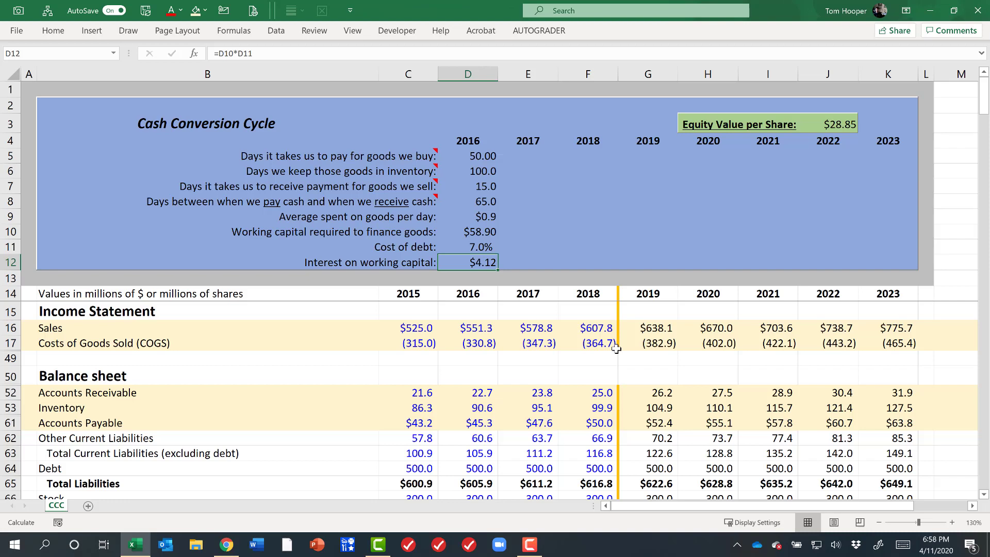
Copy the 2016 panel formulas in D5:D12.
{"action": "key", "text": "Up"}
{"action": "key", "text": "Up"}
{"action": "key", "text": "Up"}
{"action": "key", "text": "Up"}
{"action": "key", "text": "Up"}
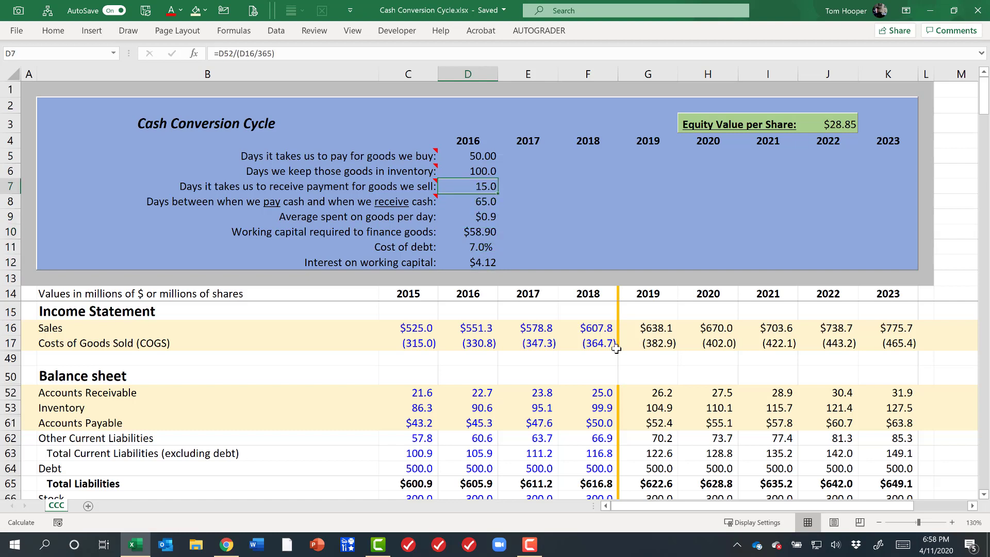
{"action": "key", "text": "Up"}
{"action": "key", "text": "Up"}
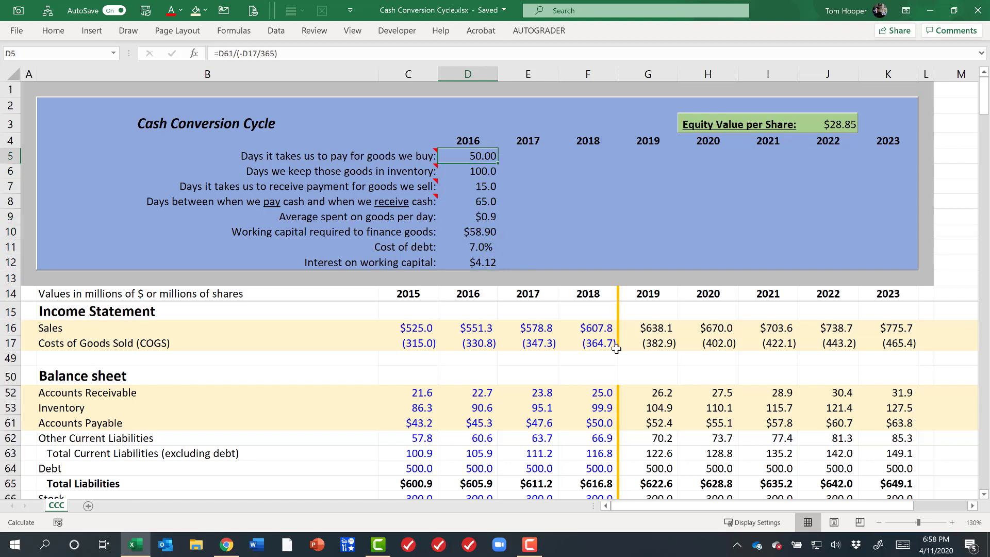
{"action": "key", "text": "ctrl+shift+Down"}
{"action": "key", "text": "shift+Right"}
{"action": "key", "text": "shift+Right"}
{"action": "key", "text": "shift+Right"}
{"action": "key", "text": "shift+Right"}
{"action": "key", "text": "shift+Right"}
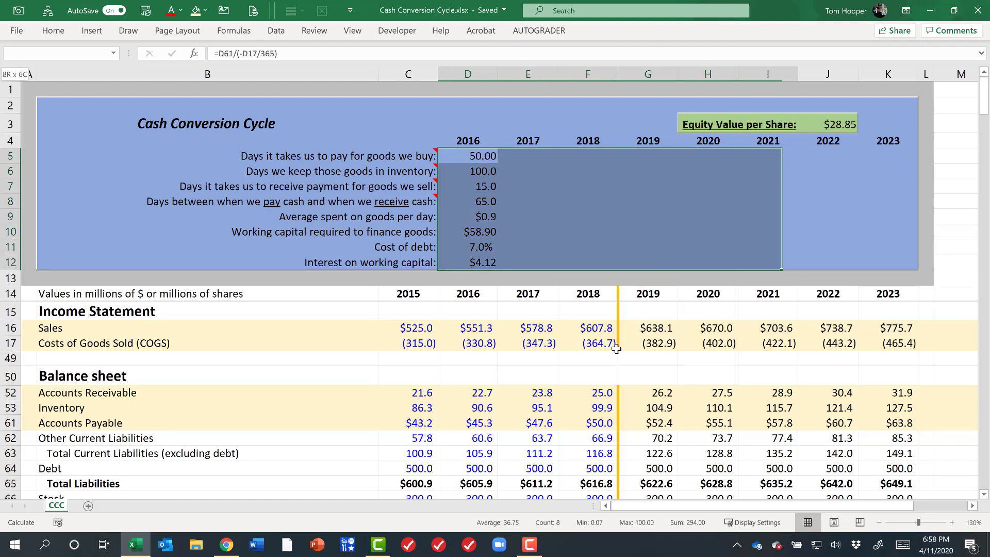
{"action": "key", "text": "shift+Right"}
{"action": "key", "text": "shift+Right"}
{"action": "key", "text": "shift+Right"}
{"action": "key", "text": "shift+Left"}
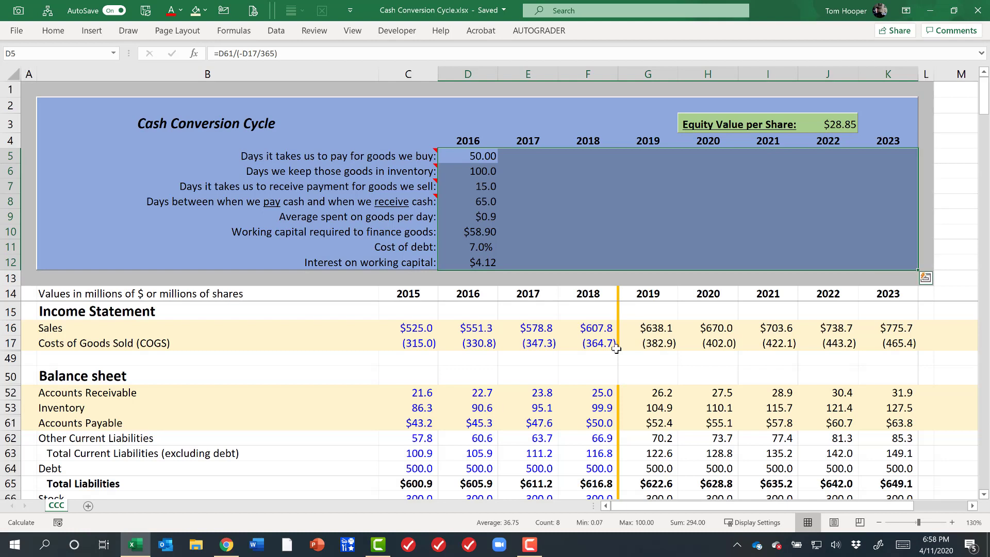
{"action": "key", "text": "Left"}
{"action": "key", "text": "Right"}
{"action": "key", "text": "ctrl+shift+Down"}
{"action": "key", "text": "ctrl+c"}
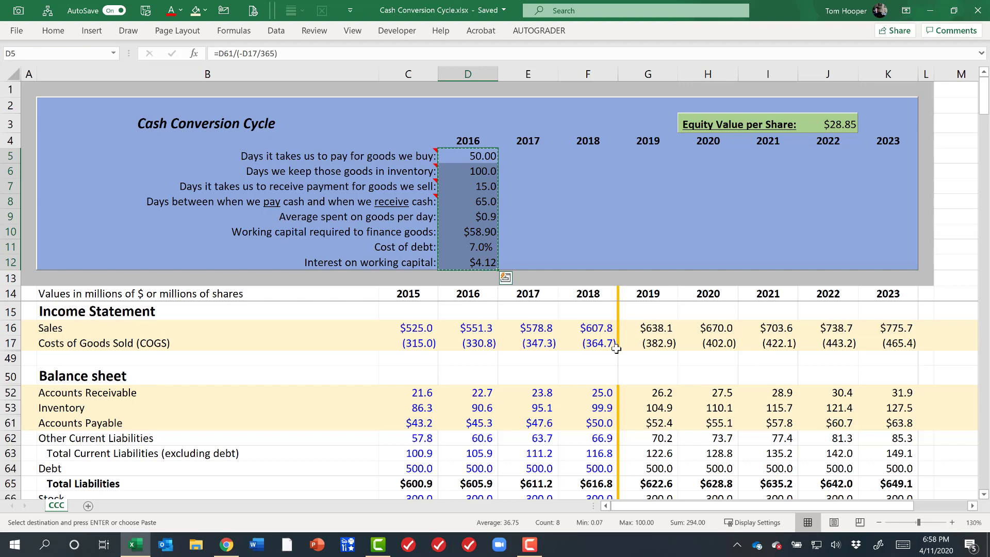
Paste them into E5:K12 for 2017–2023 using All except borders.
{"action": "key", "text": "shift+Right"}
{"action": "key", "text": "shift+Right"}
{"action": "key", "text": "shift+Right"}
{"action": "key", "text": "shift+Right"}
{"action": "key", "text": "shift+Right"}
{"action": "key", "text": "shift+Right"}
{"action": "key", "text": "shift+Right"}
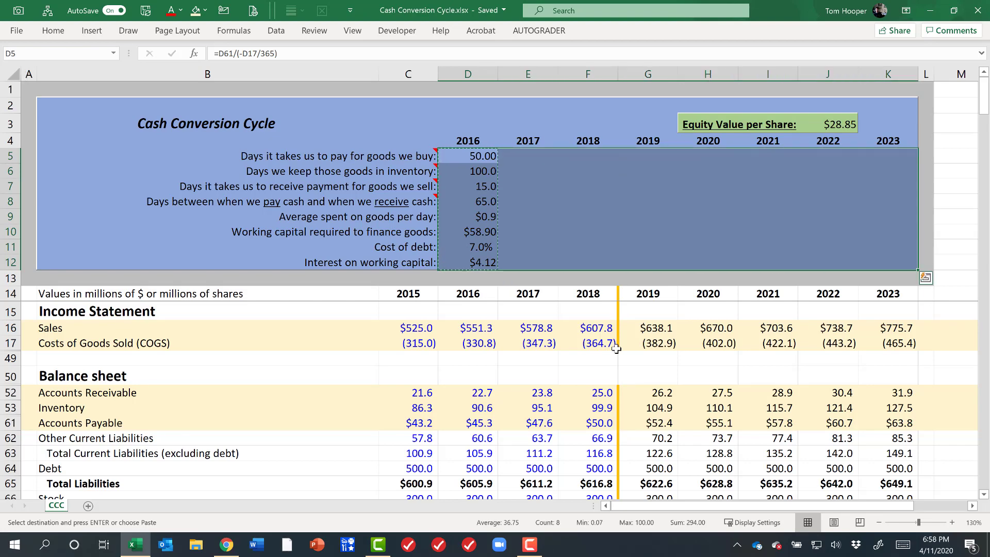
{"action": "key", "text": "ctrl+alt+v"}
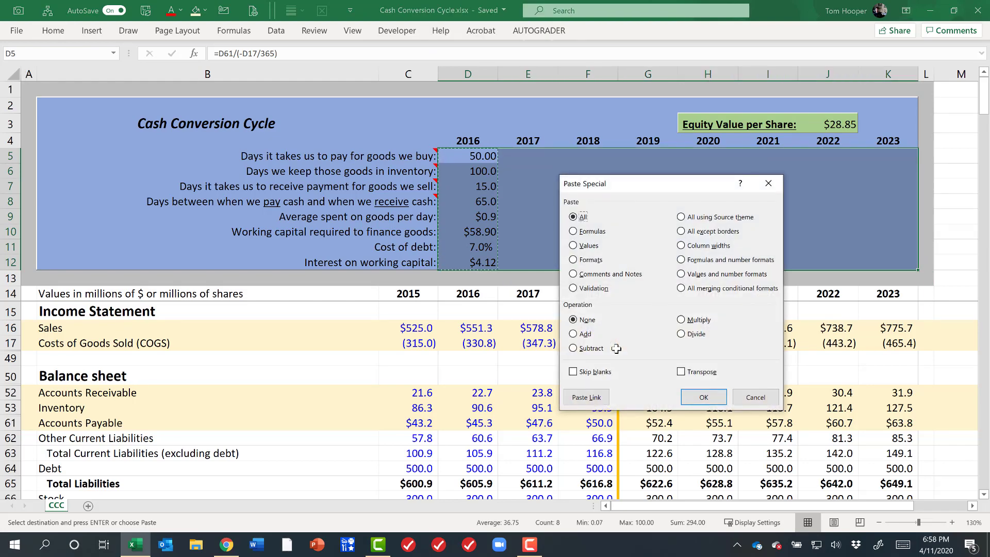
{"action": "key", "text": "x"}
{"action": "left_click", "coordinate": [719, 401]}
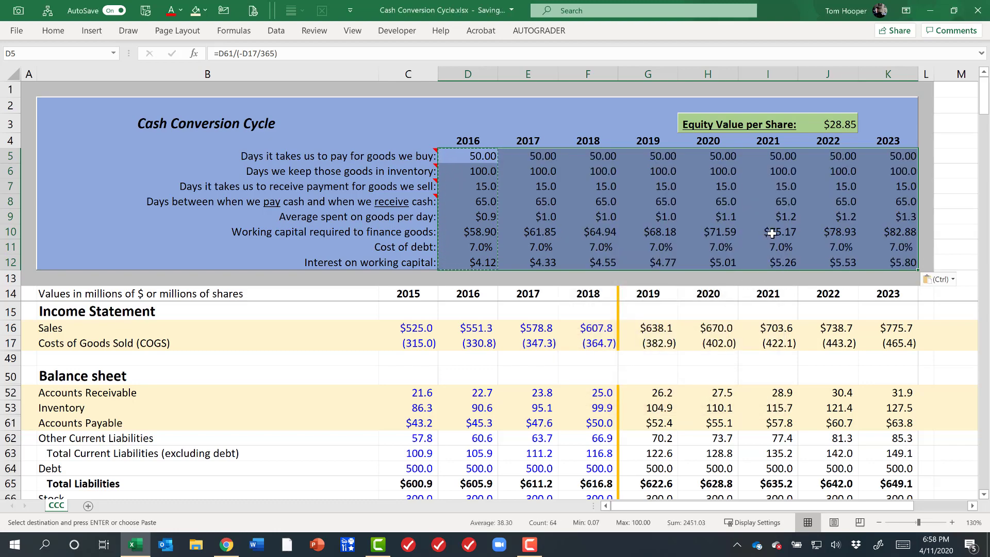
{"action": "left_click", "coordinate": [776, 233]}
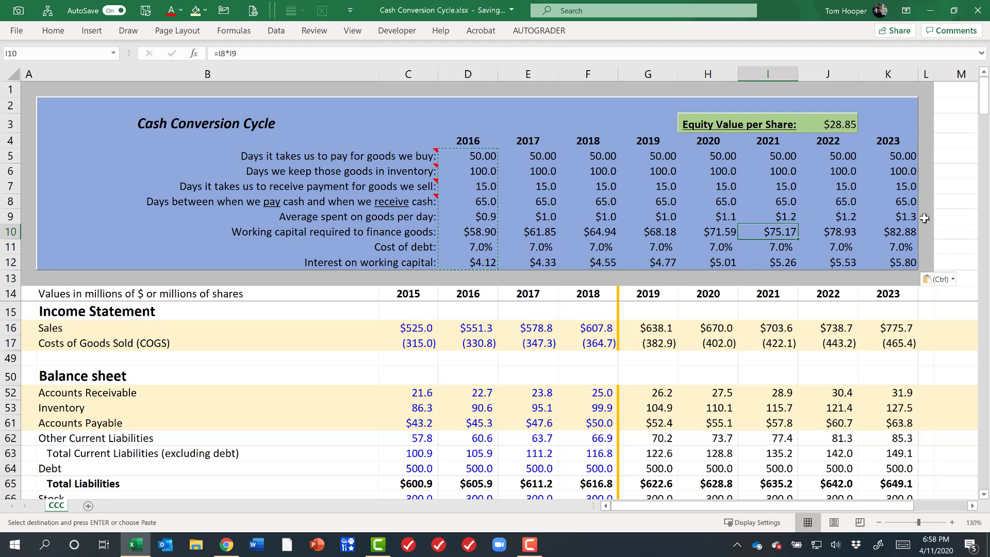
{"action": "key", "text": "Escape"}
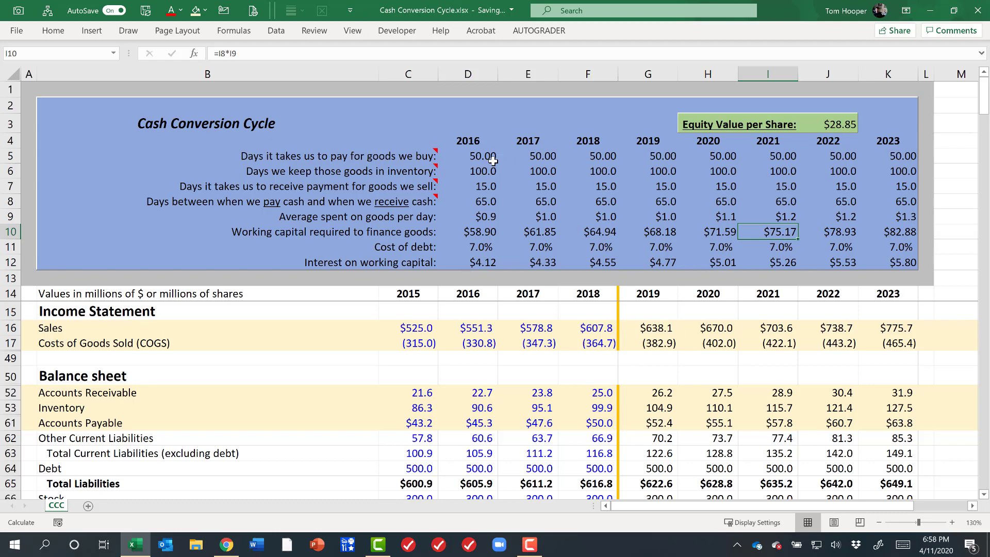
{"action": "left_click", "coordinate": [546, 326]}
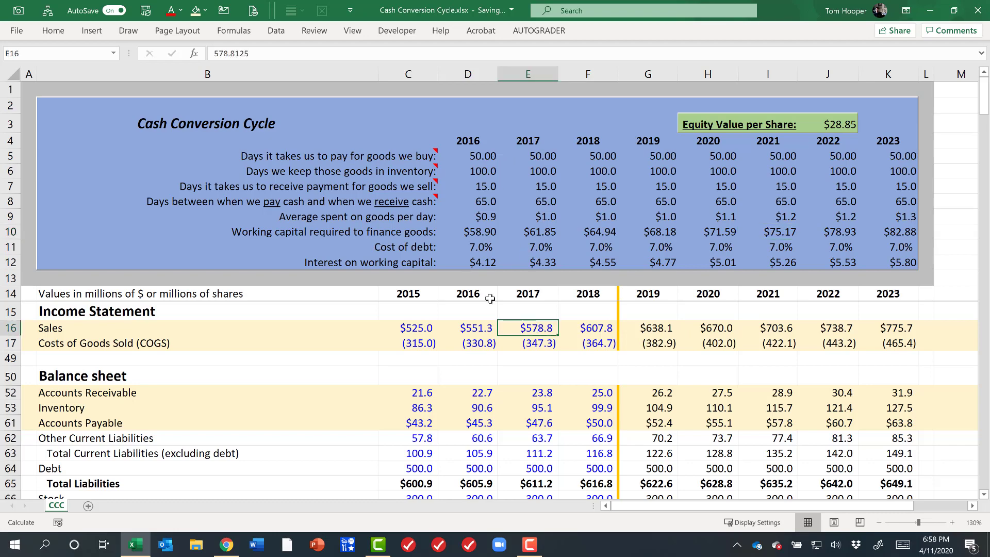
{"action": "left_click", "coordinate": [479, 263]}
{"action": "key", "text": "Right"}
{"action": "key", "text": "Right"}
{"action": "key", "text": "Right"}
{"action": "key", "text": "Right"}
{"action": "key", "text": "Right"}
{"action": "key", "text": "Right"}
{"action": "key", "text": "Right"}
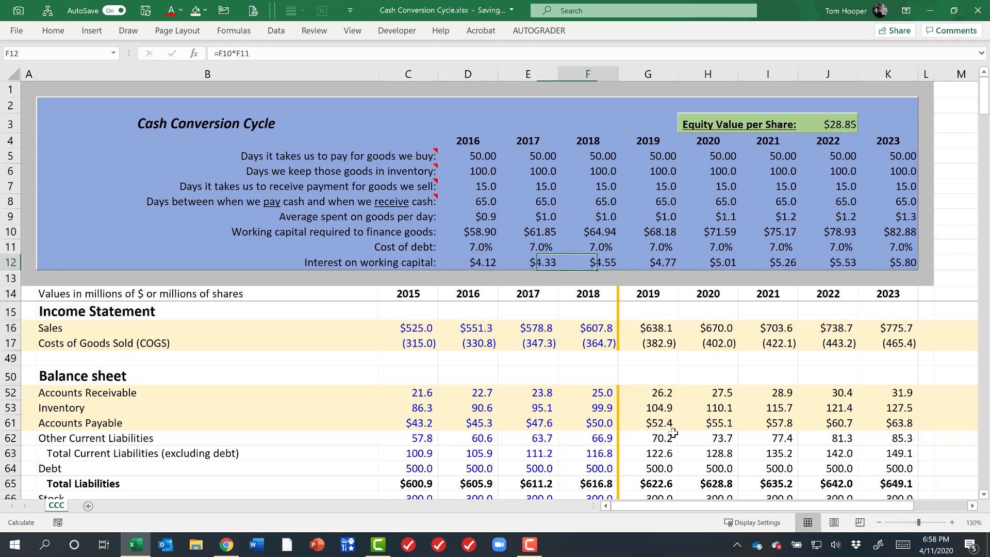
{"action": "key", "text": "Left"}
{"action": "key", "text": "Left"}
{"action": "key", "text": "Left"}
{"action": "key", "text": "Left"}
{"action": "key", "text": "Left"}
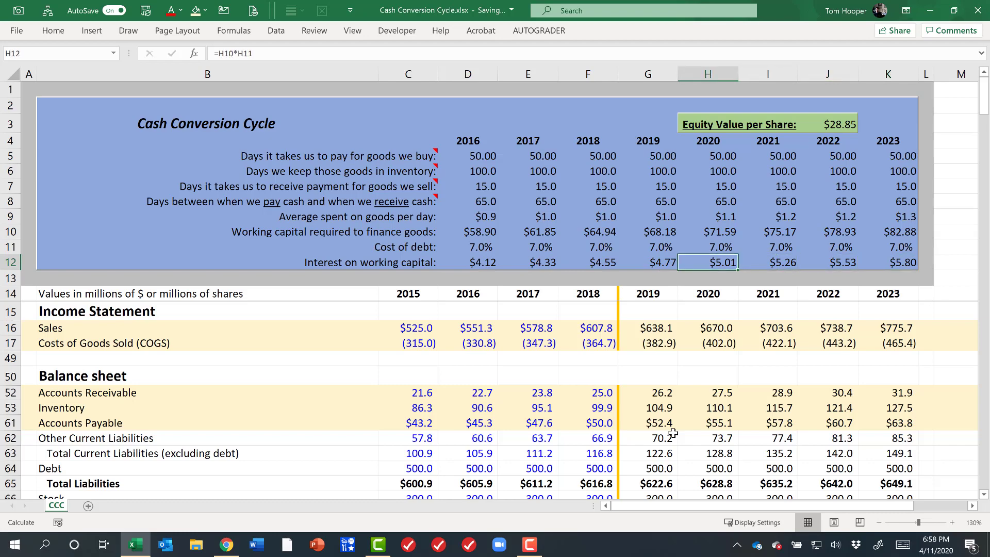
{"action": "key", "text": "Right"}
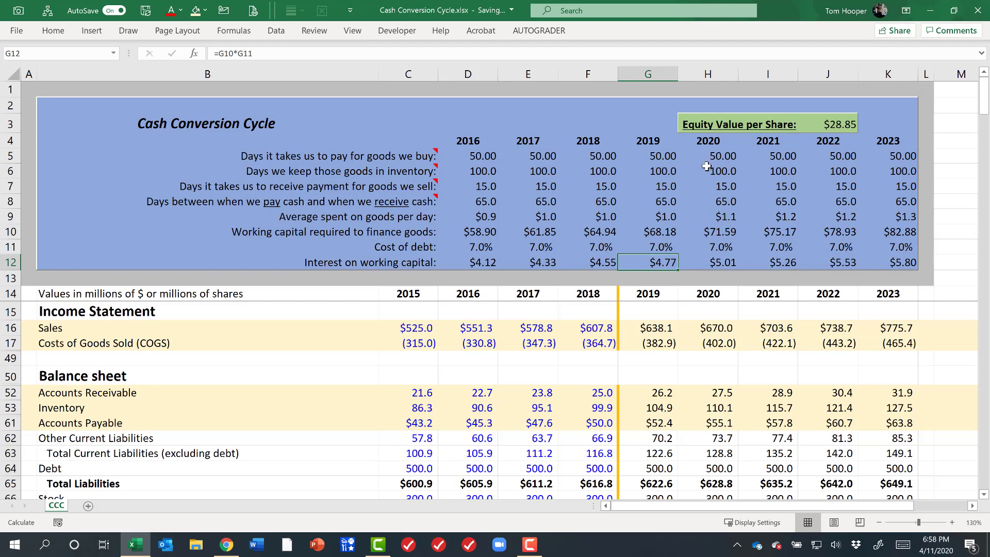
Apply the orange Input cell style to the 2019 day inputs G5:G7.
{"action": "left_click_drag", "start_coordinate": [662, 155], "coordinate": [666, 183]}
{"action": "key", "text": "alt+h"}
{"action": "key", "text": "j"}
{"action": "left_click", "coordinate": [684, 255]}
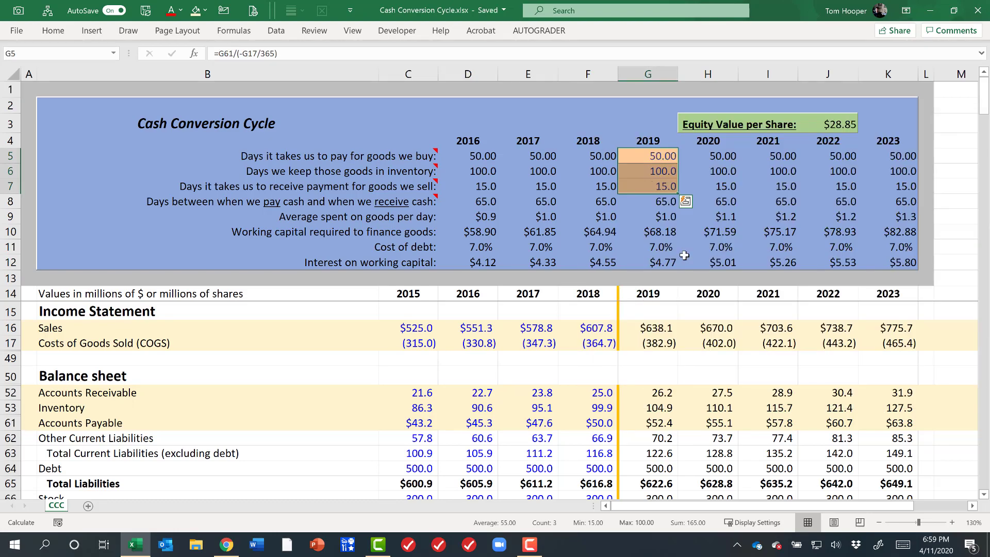
Fill H5:K7 with =G5 so 2020–2023 days link to the prior year.
{"action": "key", "text": "Right"}
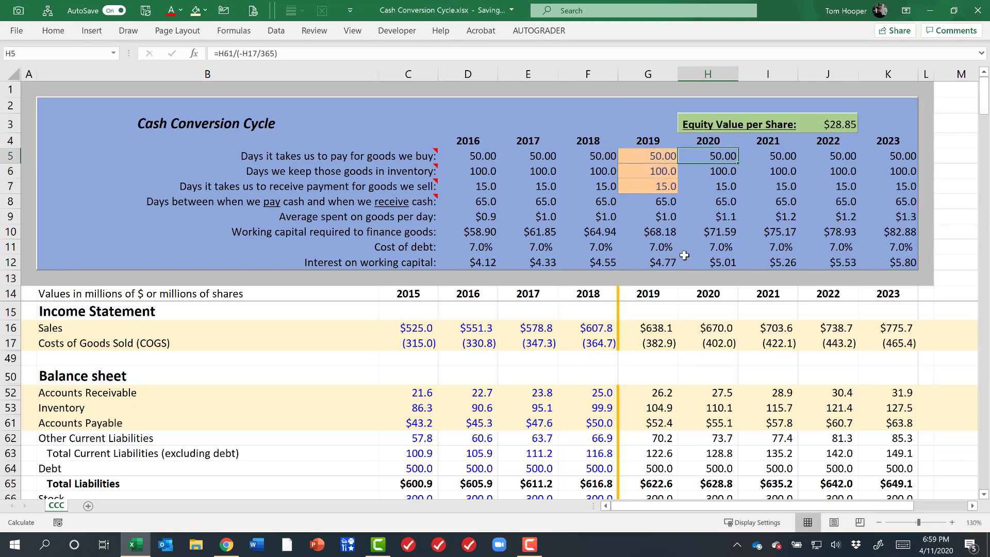
{"action": "key", "text": "shift+Down"}
{"action": "key", "text": "shift+Down"}
{"action": "key", "text": "shift+Right"}
{"action": "key", "text": "shift+Right"}
{"action": "key", "text": "shift+Right"}
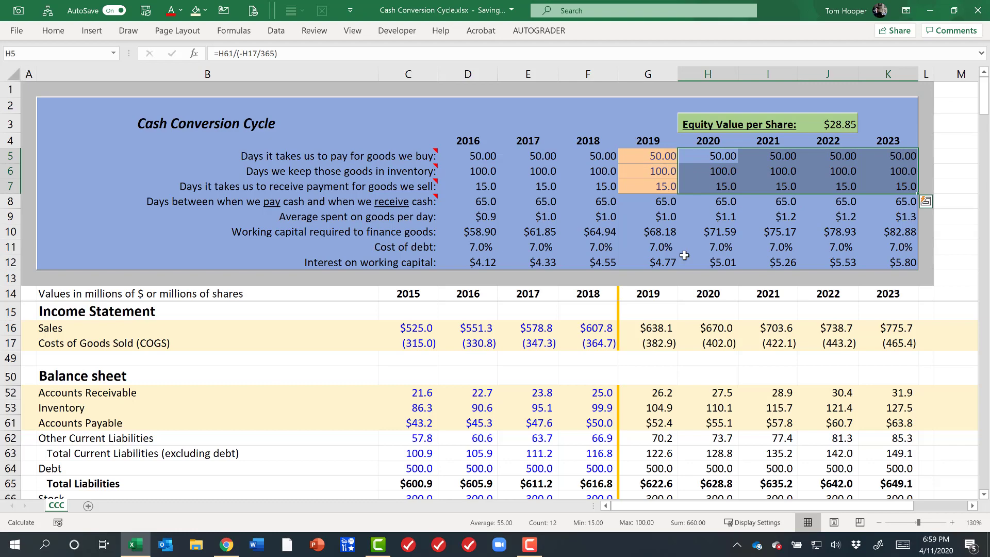
{"action": "type", "text": "="}
{"action": "key", "text": "Left"}
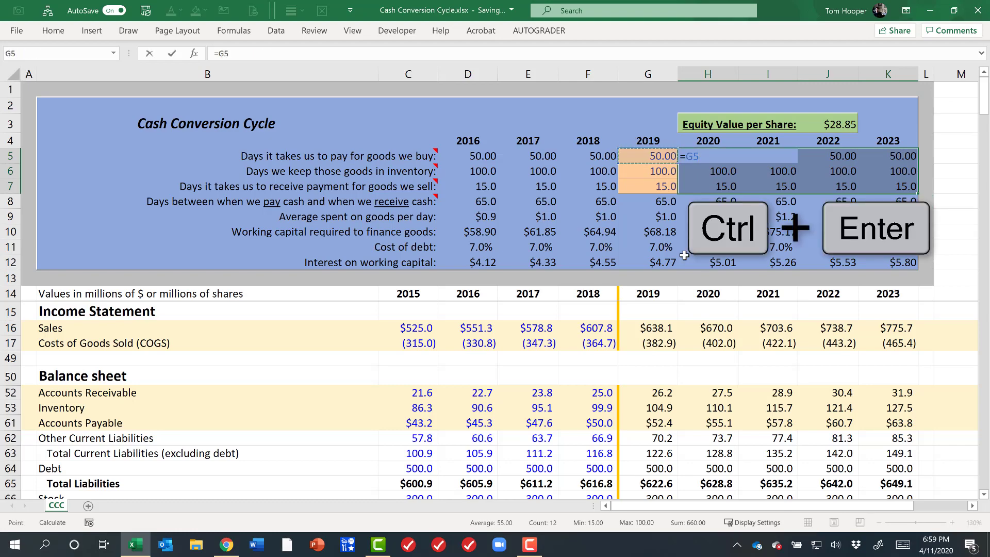
{"action": "key", "text": "ctrl+Return"}
{"action": "key", "text": "Left"}
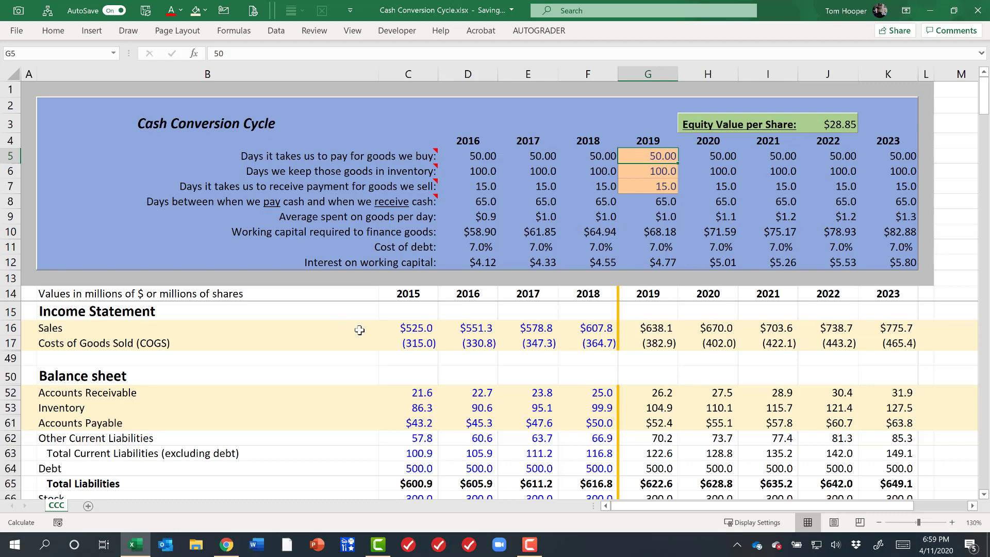
Link the 2019 receivable days driver G75 to the panel input with =G7.
{"action": "scroll", "coordinate": [359, 330], "scroll_direction": "down", "scroll_amount": 5}
{"action": "left_click", "coordinate": [644, 362]}
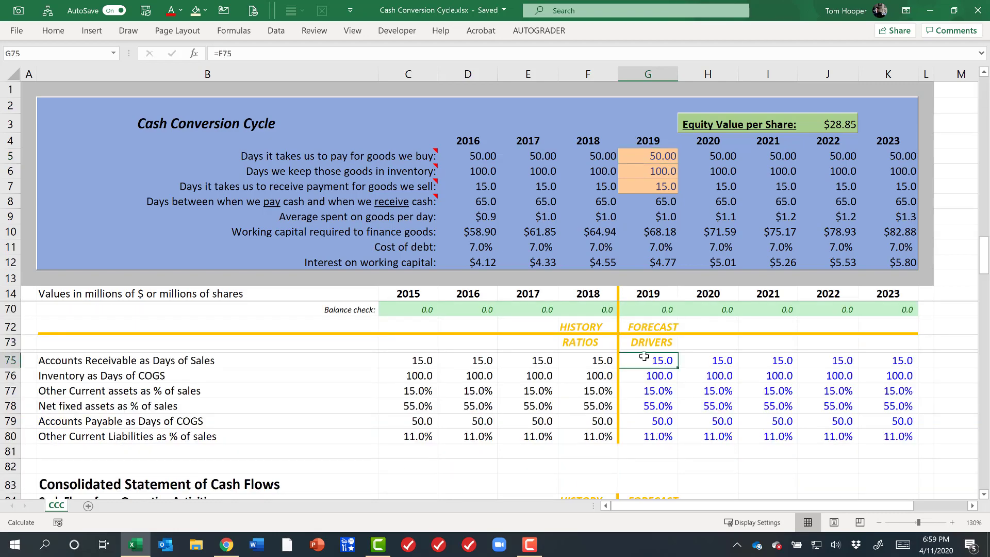
{"action": "double_click", "coordinate": [644, 357]}
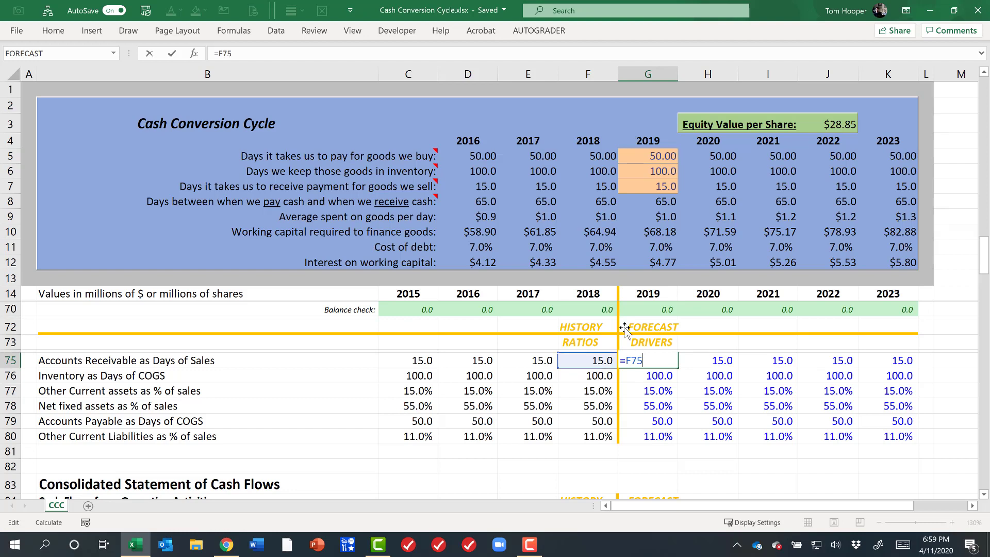
{"action": "key", "text": "Escape"}
{"action": "type", "text": "="}
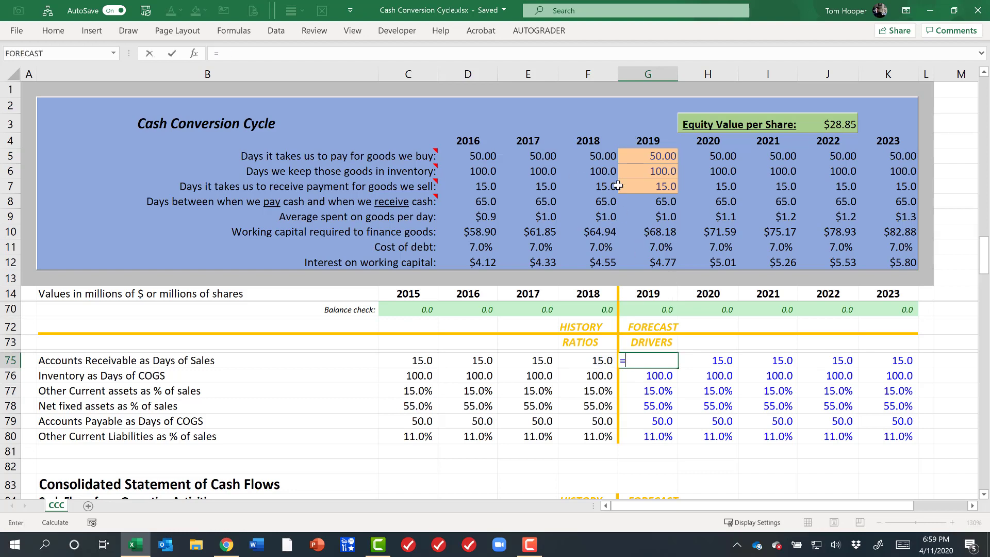
{"action": "left_click", "coordinate": [620, 185]}
{"action": "key", "text": "Return"}
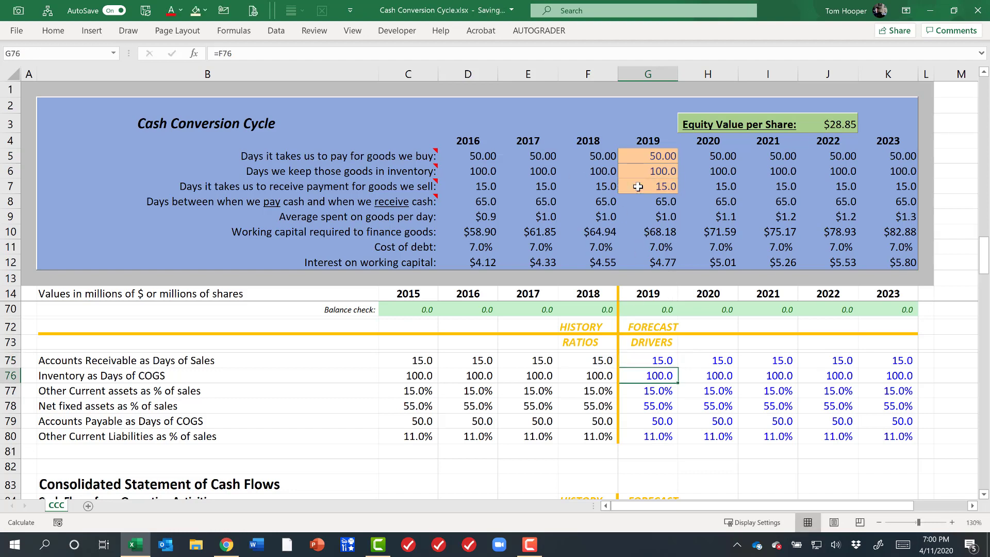
Link G76 to inventory days with =G6 and G79 to payable days with =G5.
{"action": "type", "text": "="}
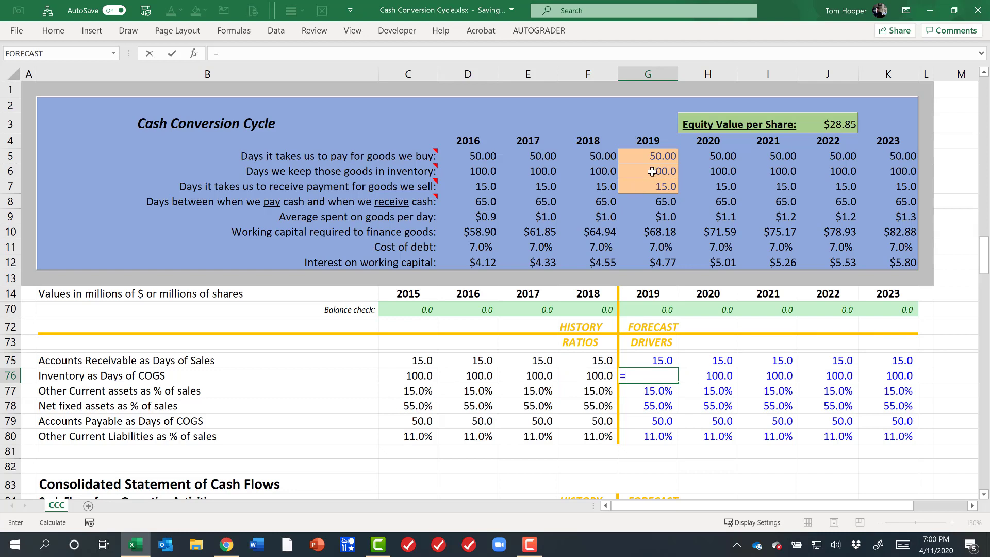
{"action": "left_click", "coordinate": [652, 172]}
{"action": "key", "text": "Return"}
{"action": "key", "text": "Down"}
{"action": "key", "text": "Down"}
{"action": "type", "text": "=F79"}
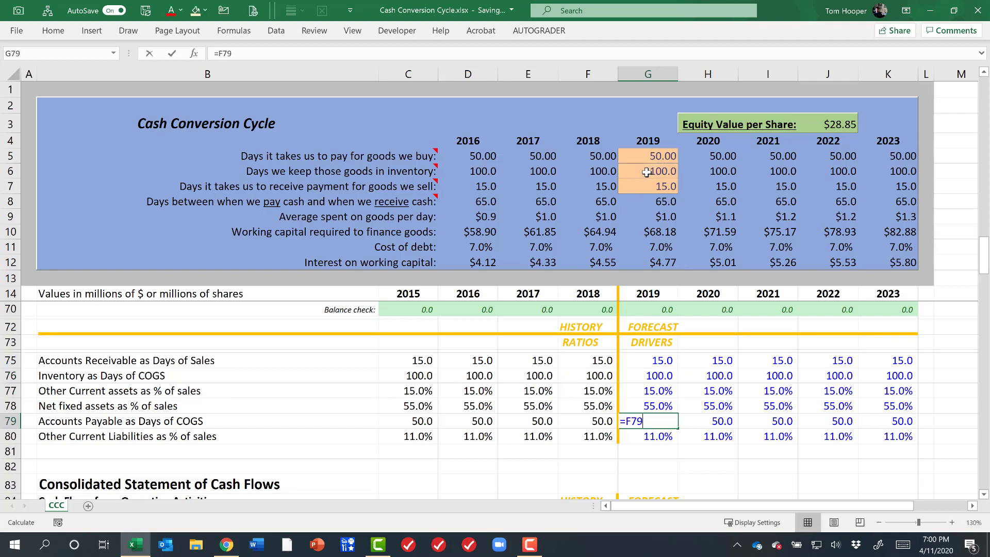
{"action": "left_click", "coordinate": [647, 157]}
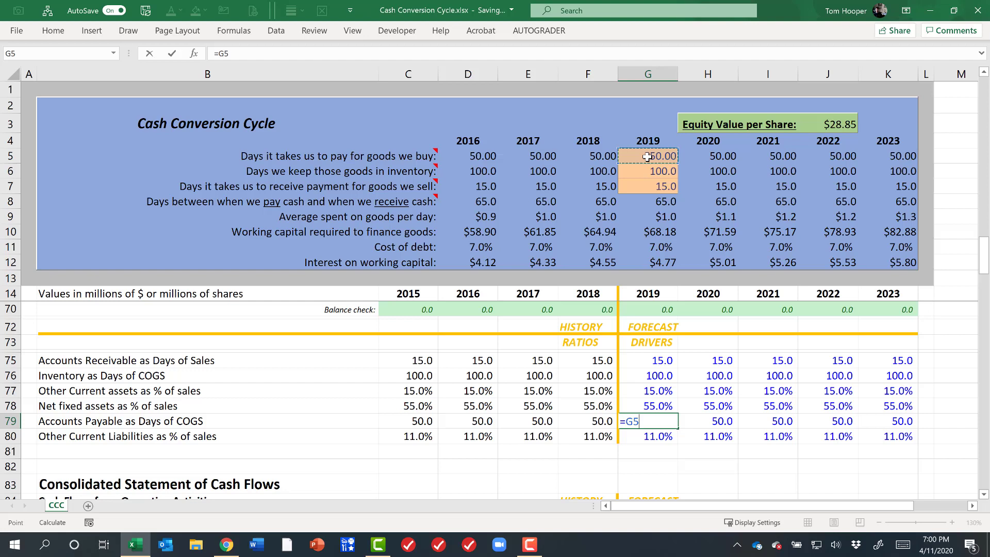
{"action": "key", "text": "ctrl+Return"}
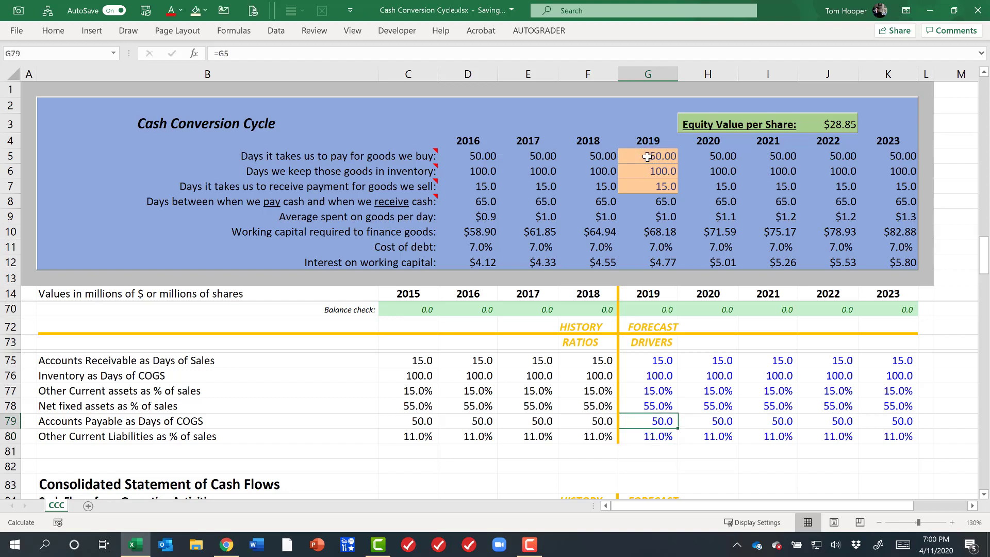
{"action": "key", "text": "Up"}
{"action": "key", "text": "Up"}
{"action": "key", "text": "Up"}
{"action": "key", "text": "Up"}
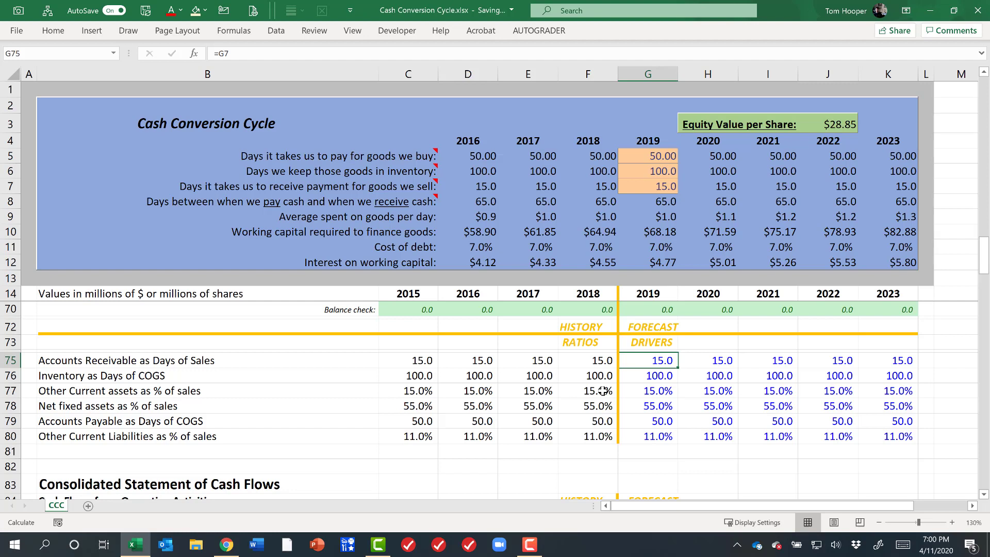
{"action": "left_click", "coordinate": [247, 360]}
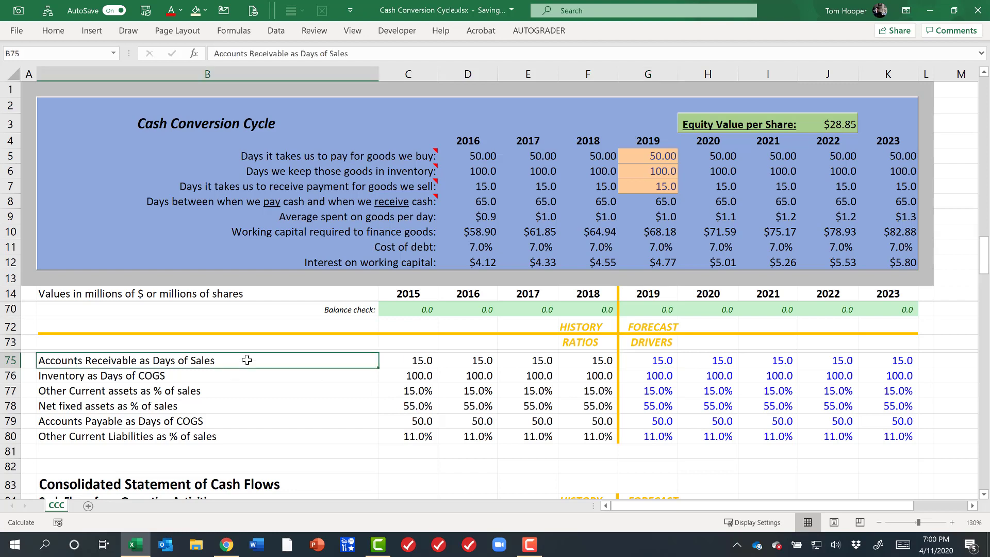
{"action": "left_click", "coordinate": [422, 359]}
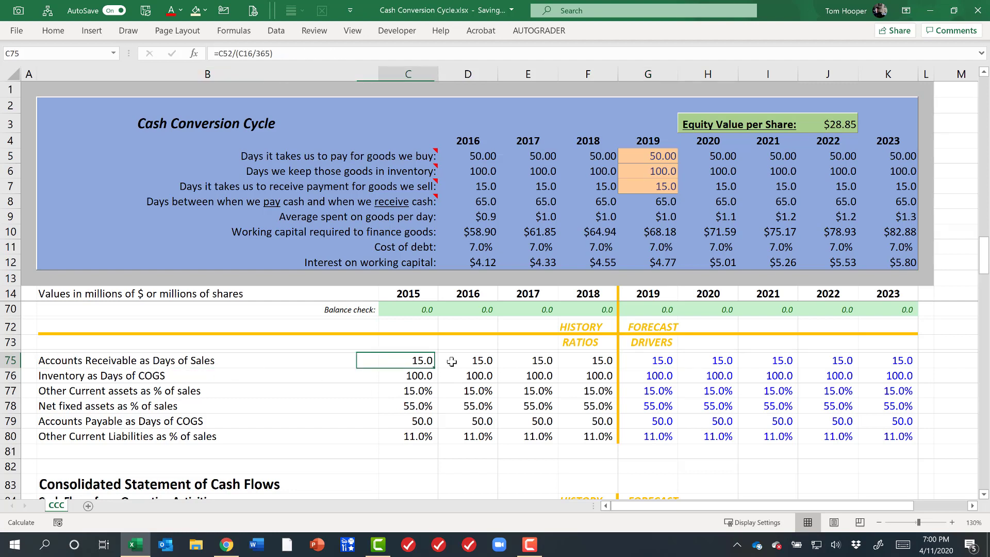
{"action": "double_click", "coordinate": [454, 361]}
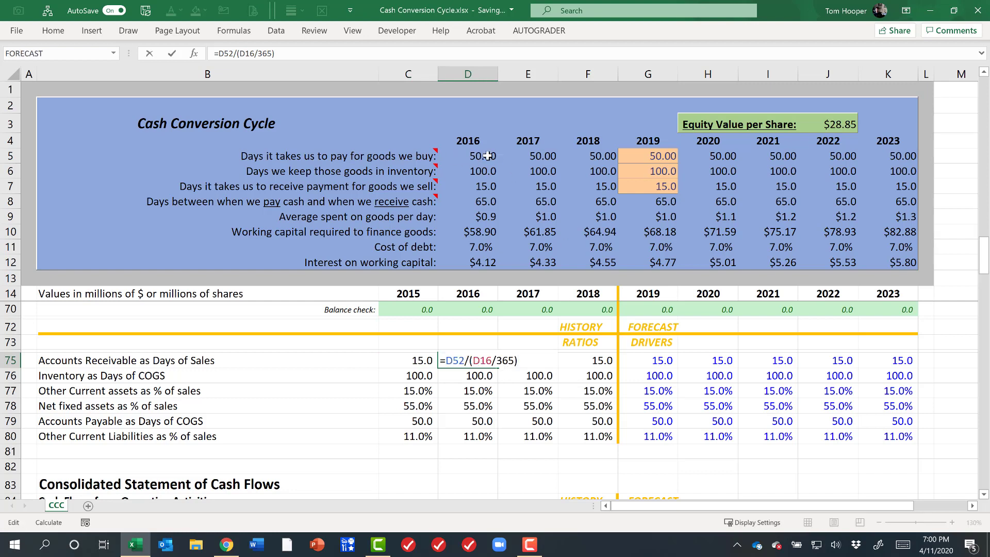
{"action": "key", "text": "Escape"}
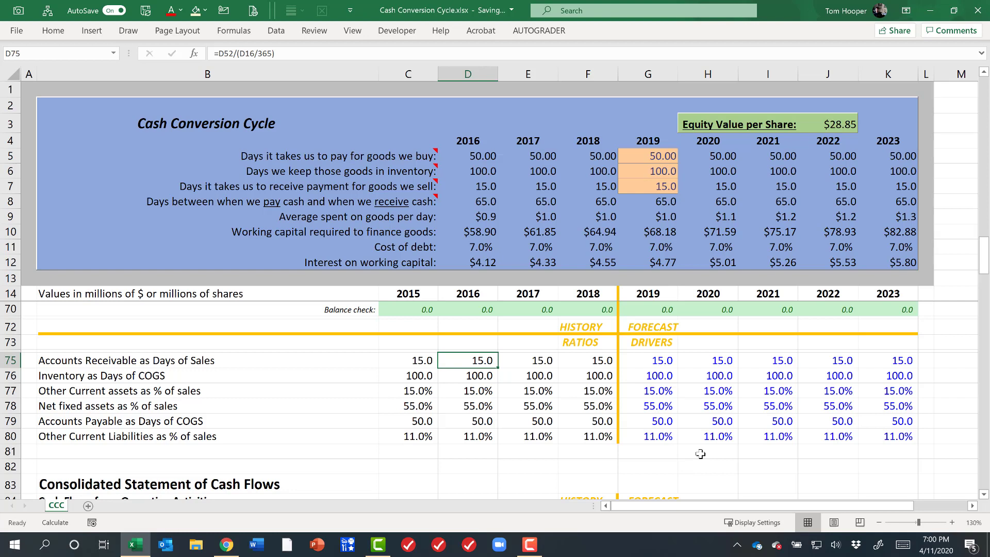
Set 2019 inventory days to 50 and days to pay to 80 in G6 and G5.
{"action": "left_click", "coordinate": [666, 153]}
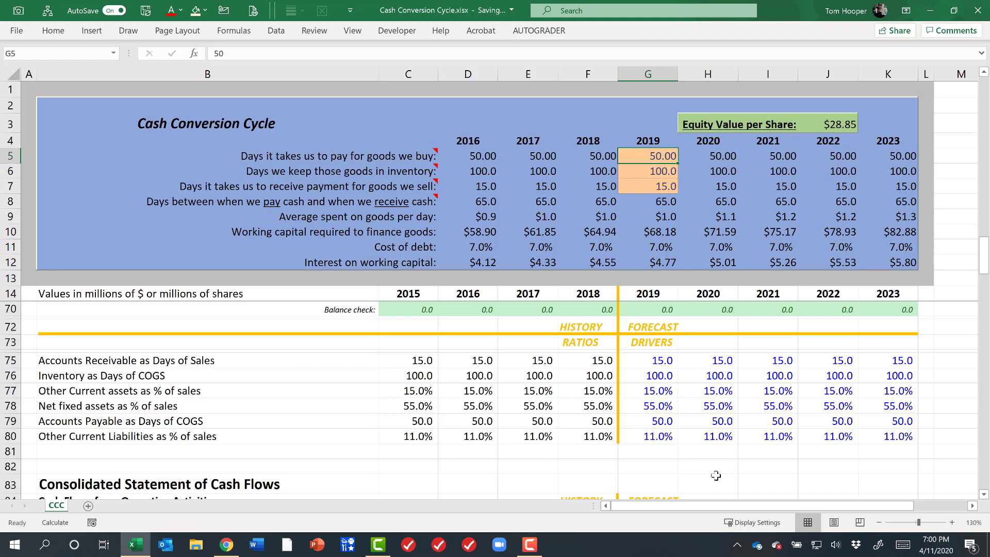
{"action": "key", "text": "Down"}
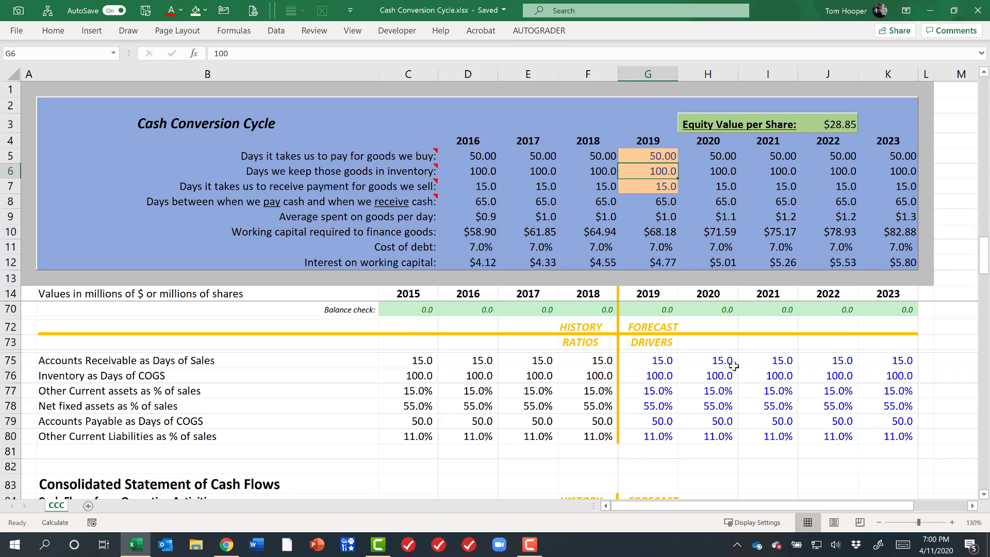
{"action": "type", "text": "50"}
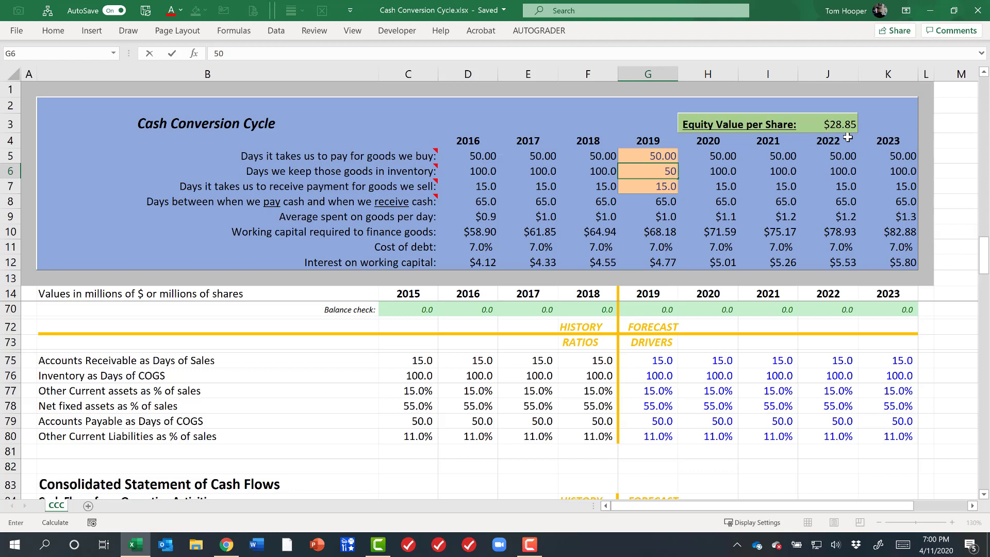
{"action": "key", "text": "Return"}
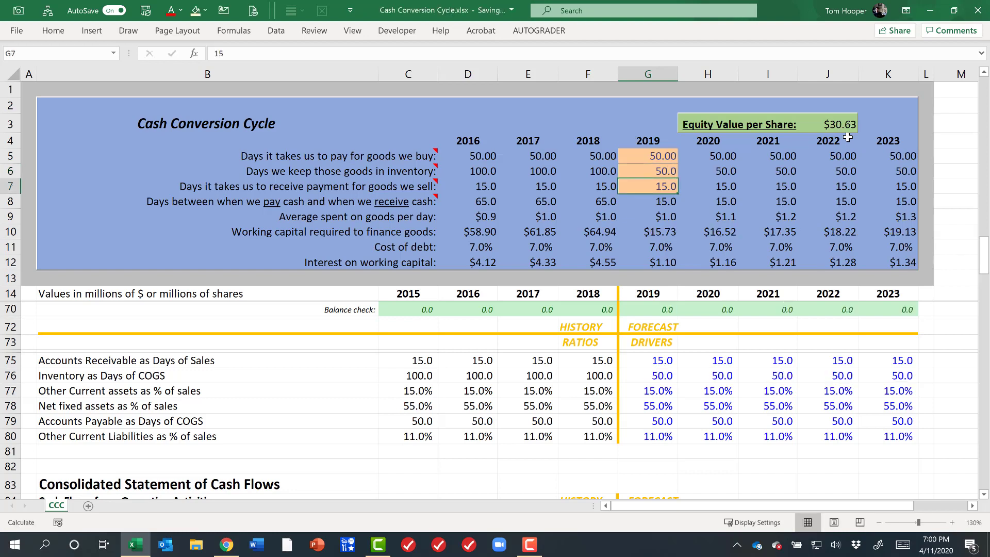
{"action": "key", "text": "Up"}
{"action": "key", "text": "Up"}
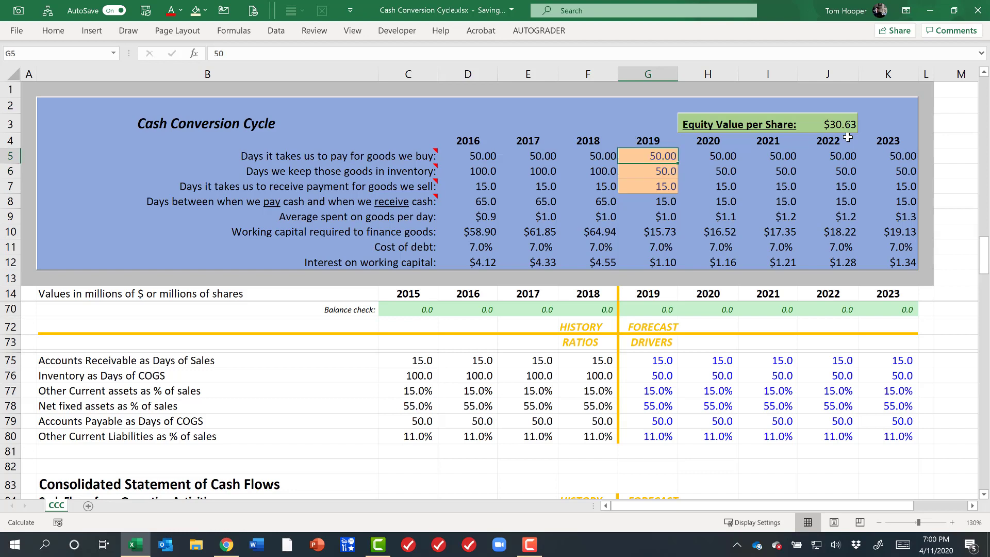
{"action": "type", "text": "80"}
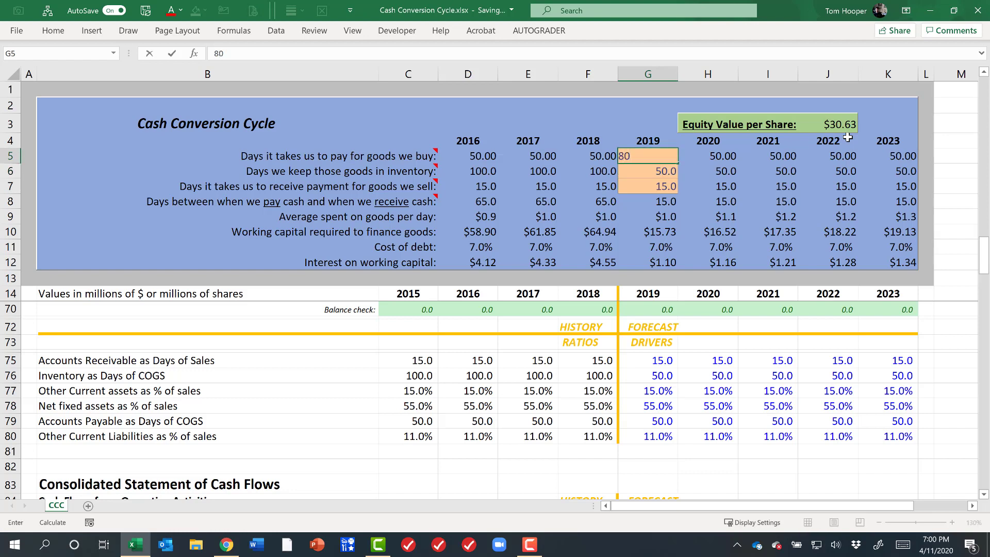
{"action": "key", "text": "Return"}
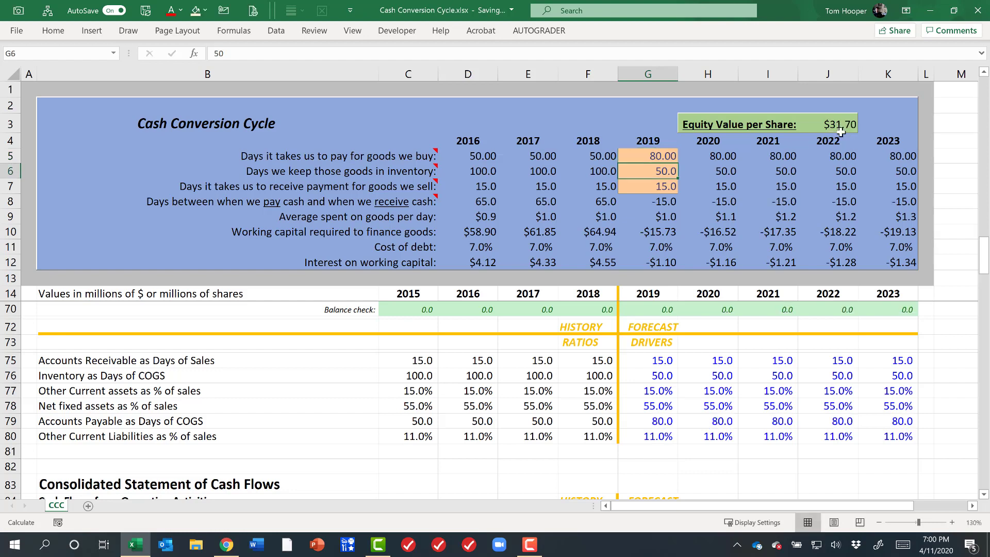
Enter -5 as the 2019 days to receive payment in G7.
{"action": "left_click", "coordinate": [663, 189]}
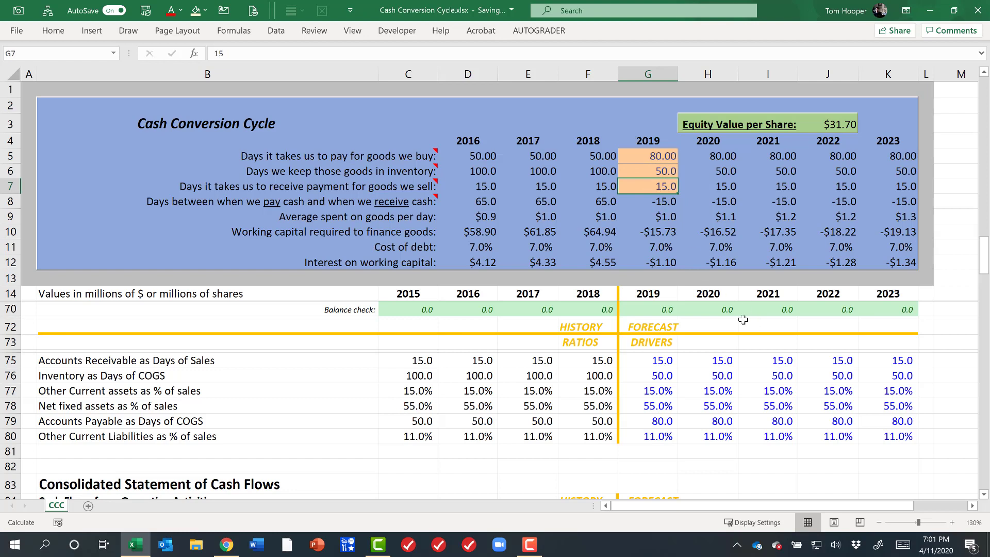
{"action": "type", "text": "-"}
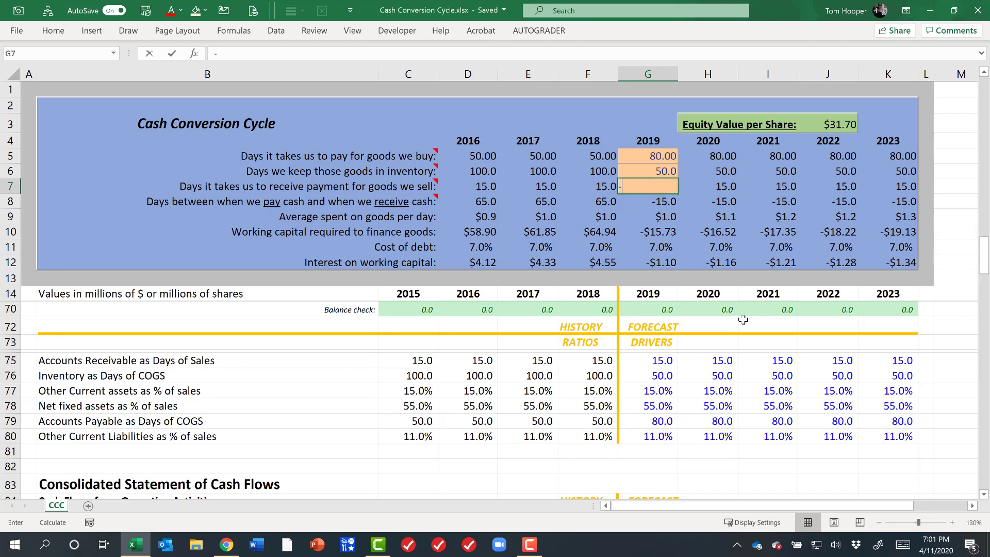
{"action": "type", "text": "5"}
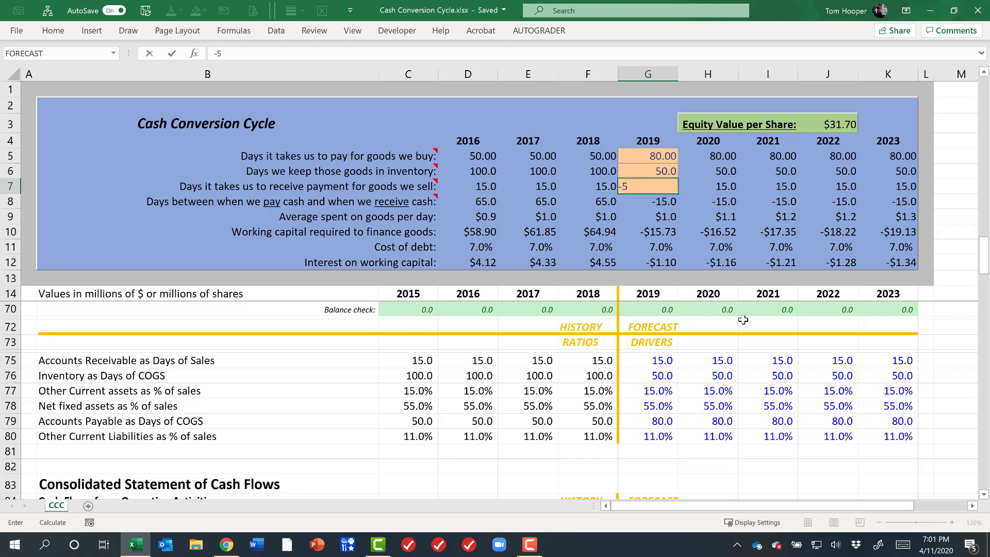
{"action": "key", "text": "ctrl+Return"}
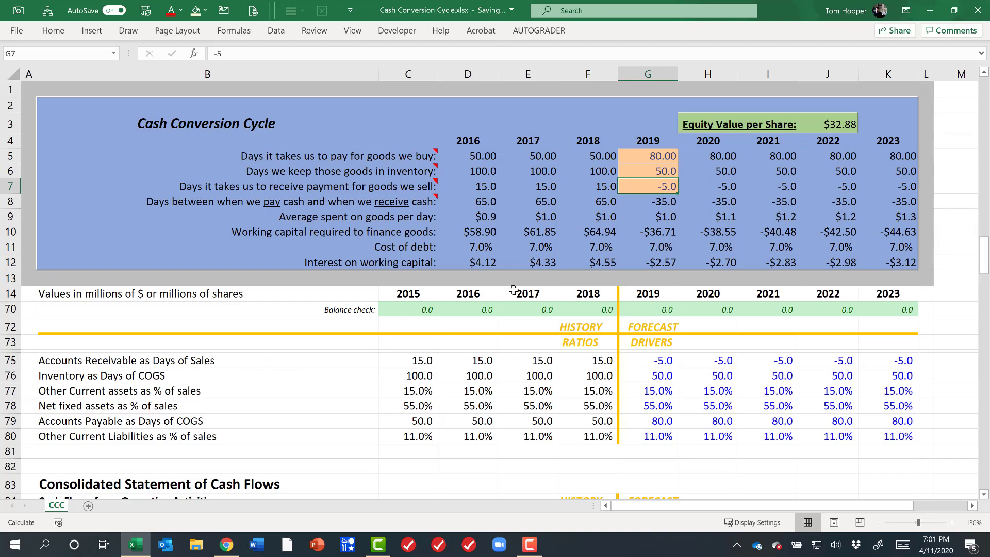
{"action": "left_click_drag", "start_coordinate": [481, 262], "coordinate": [893, 234]}
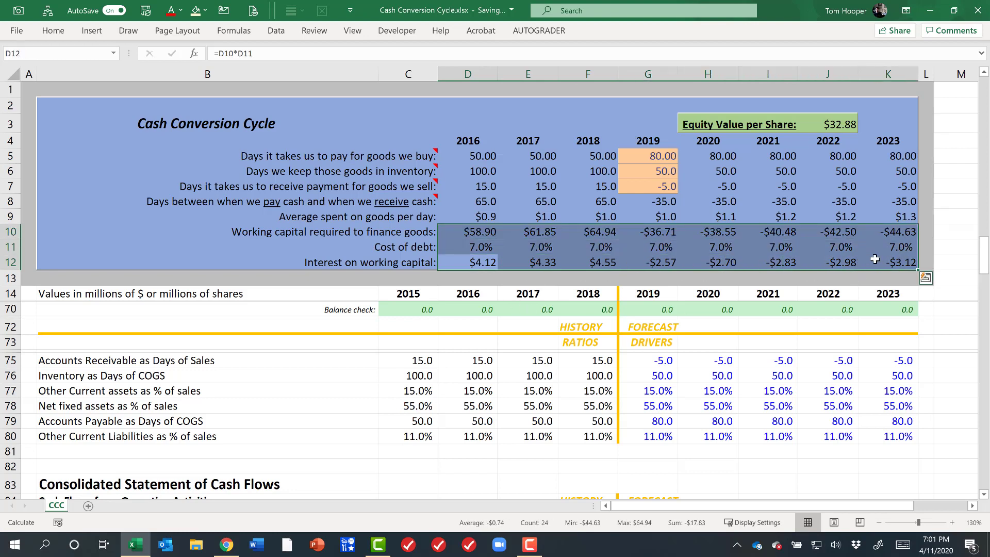
{"action": "left_click", "coordinate": [662, 263]}
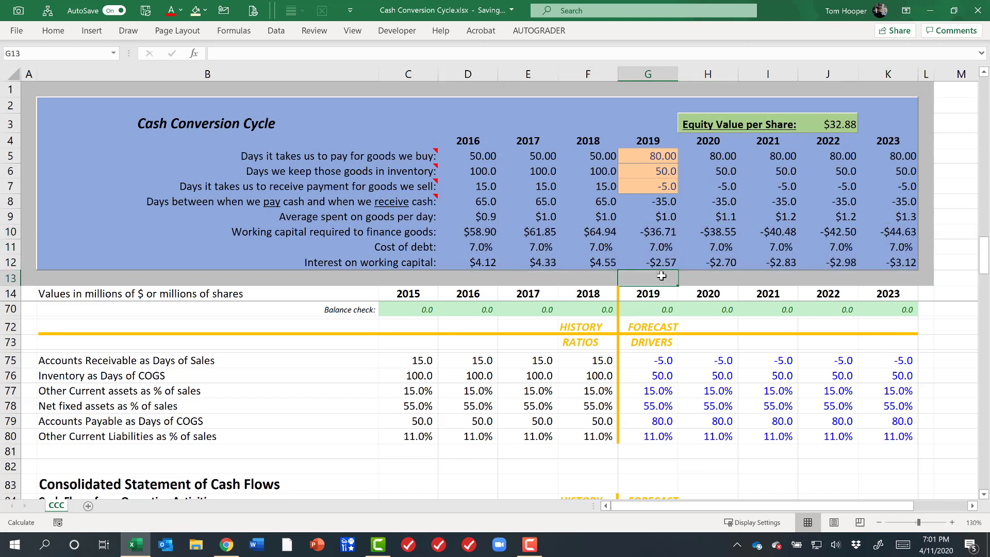
{"action": "left_click_drag", "start_coordinate": [776, 258], "coordinate": [876, 262]}
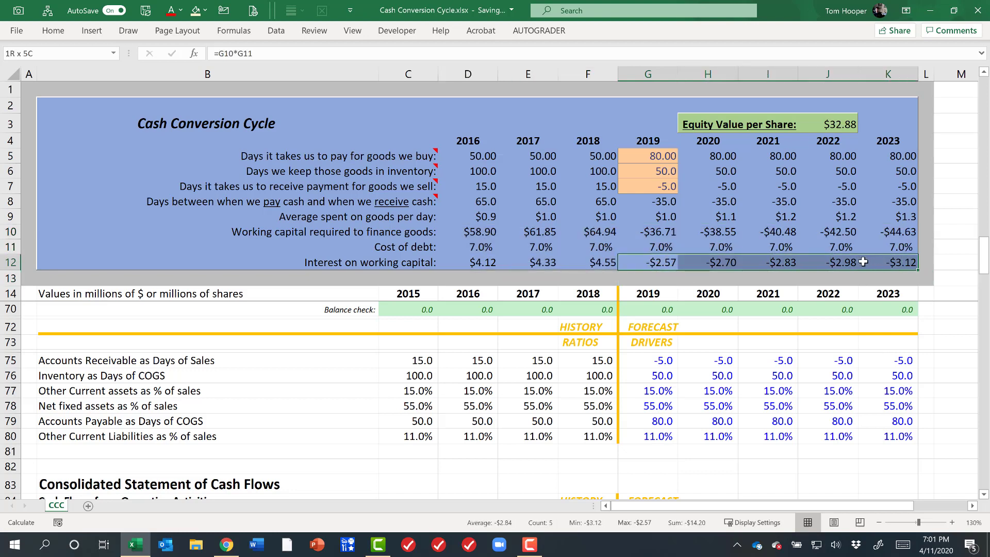
{"action": "left_click", "coordinate": [656, 186]}
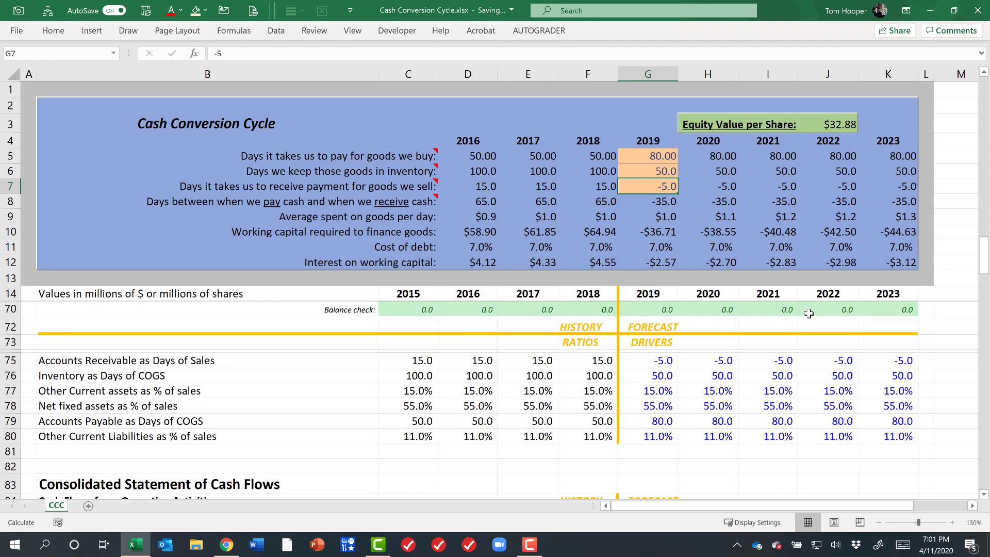
Change 2019 receivable days to 5 and days to pay to 60.
{"action": "type", "text": "5"}
{"action": "key", "text": "Return"}
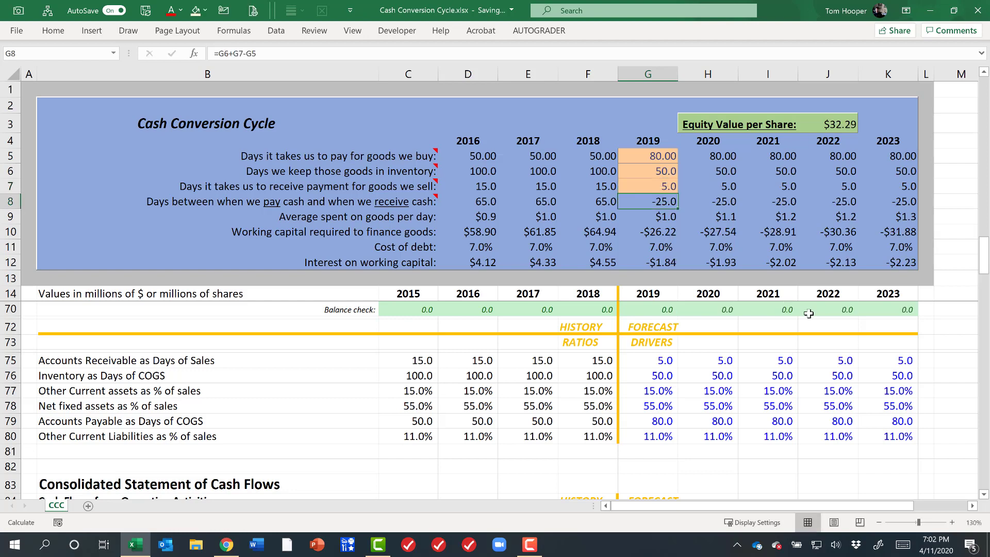
{"action": "key", "text": "Up"}
{"action": "key", "text": "Up"}
{"action": "key", "text": "Up"}
{"action": "type", "text": "60"}
{"action": "key", "text": "Return"}
Step through the 2019 inputs G5–G7 to review days to pay, inventory and receivable days.
{"action": "key", "text": "Down"}
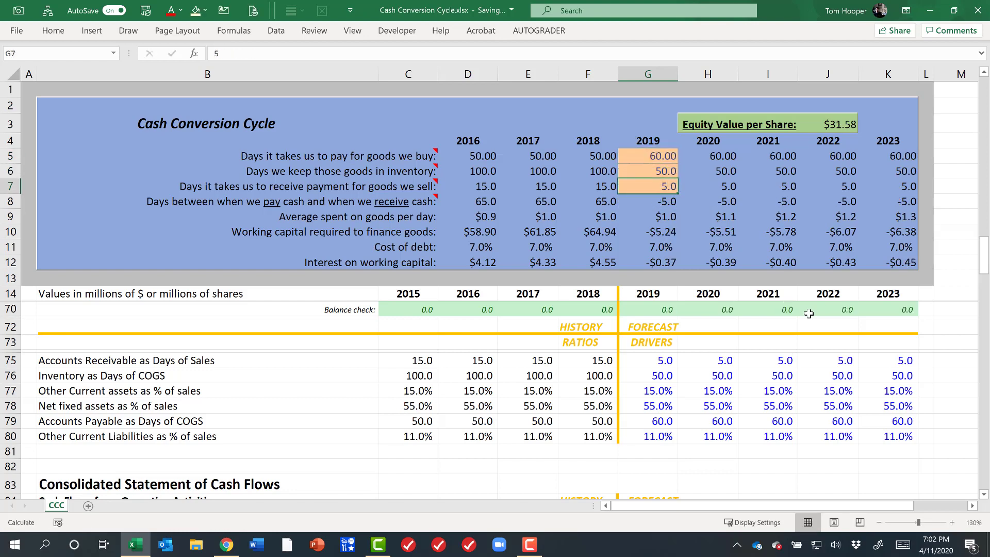
{"action": "key", "text": "Up"}
{"action": "key", "text": "Up"}
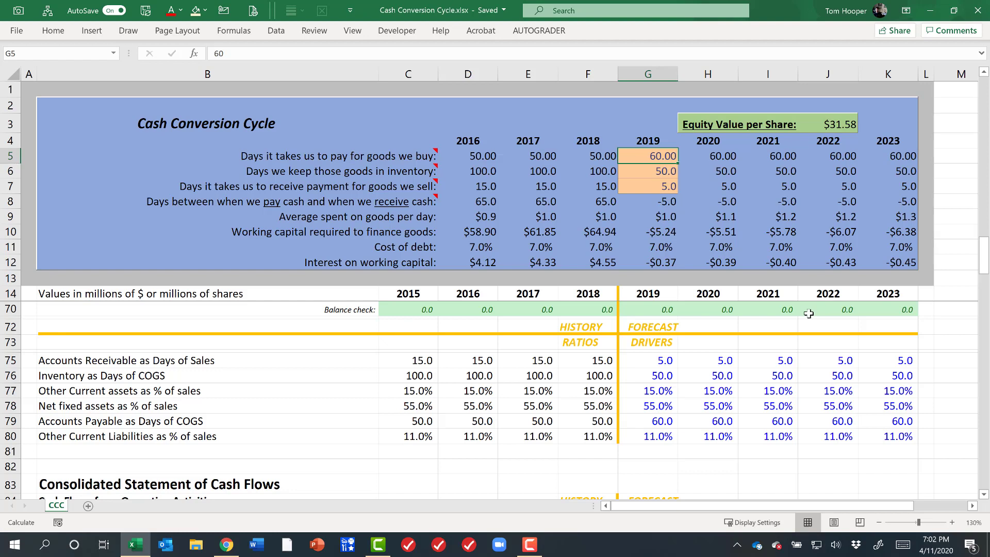
{"action": "key", "text": "Down"}
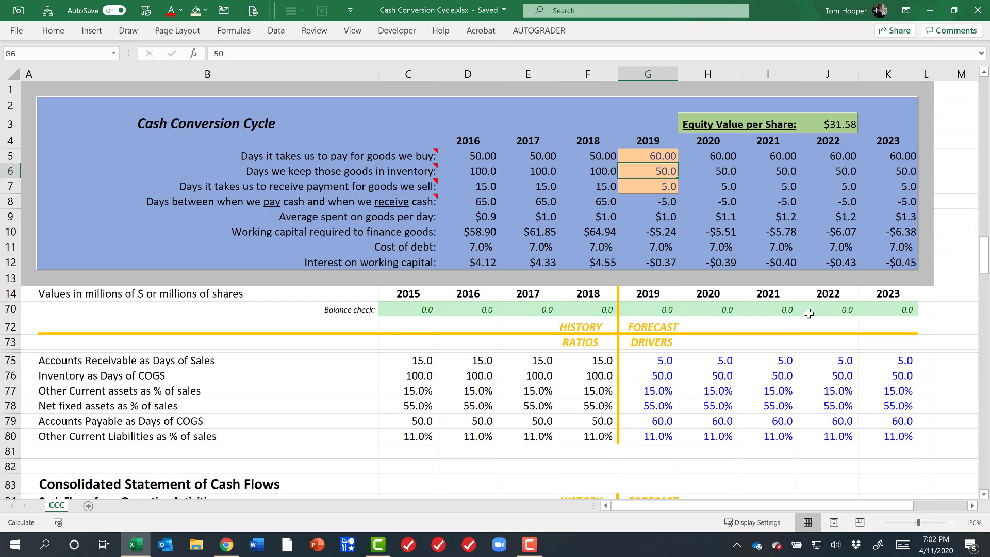
{"action": "key", "text": "Down"}
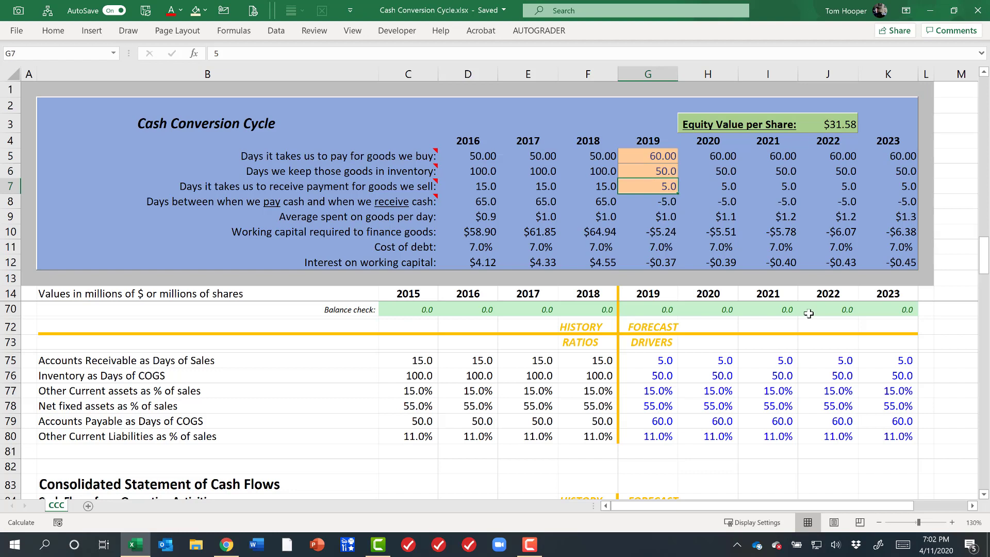
{"action": "key", "text": "Up"}
{"action": "key", "text": "Up"}
{"action": "key", "text": "Up"}
{"action": "key", "text": "Down"}
{"action": "key", "text": "Down"}
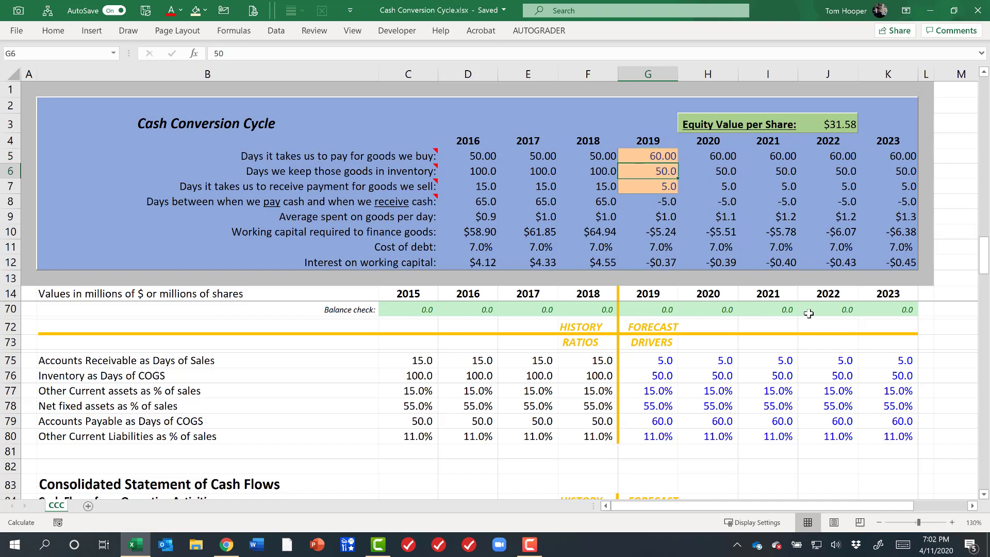
{"action": "key", "text": "Down"}
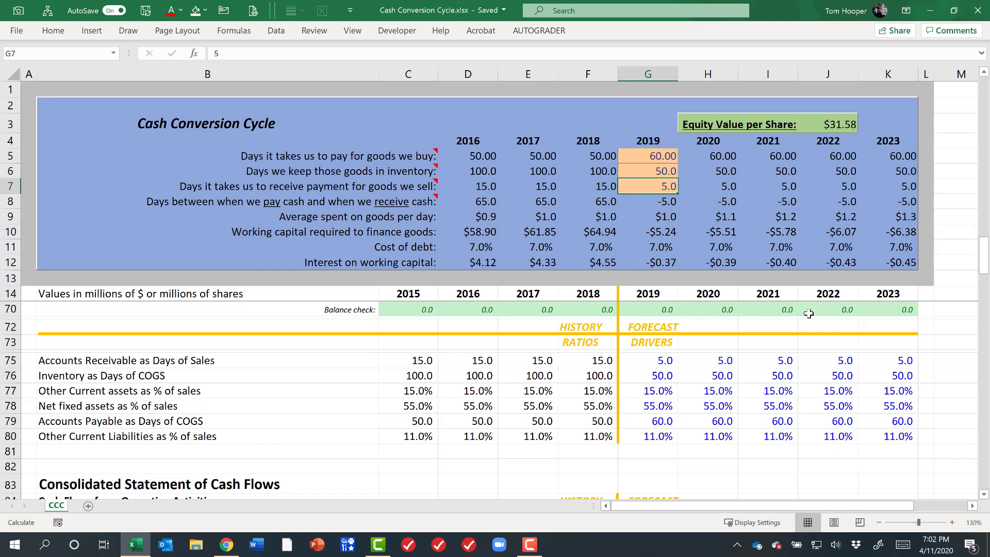